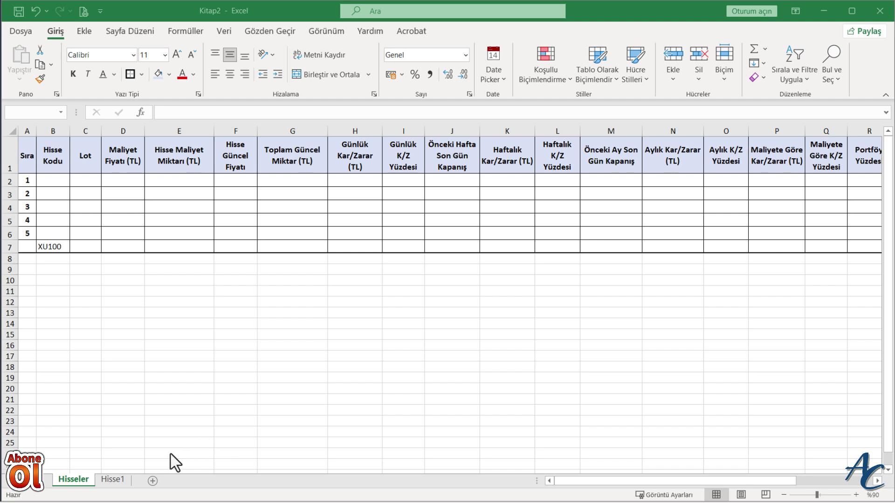
# Add a new worksheet, rename it Veri, and drag it ahead of Hisseler
pyautogui.click(153, 481)
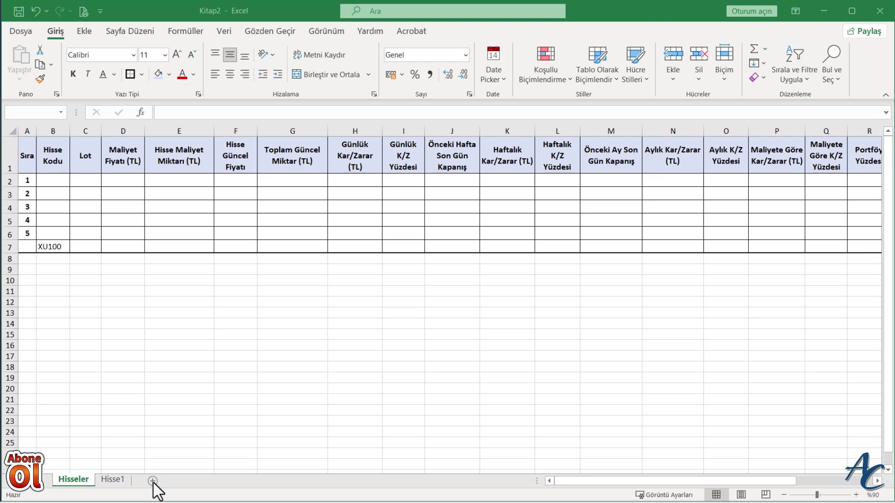
pyautogui.rightClick(110, 481)
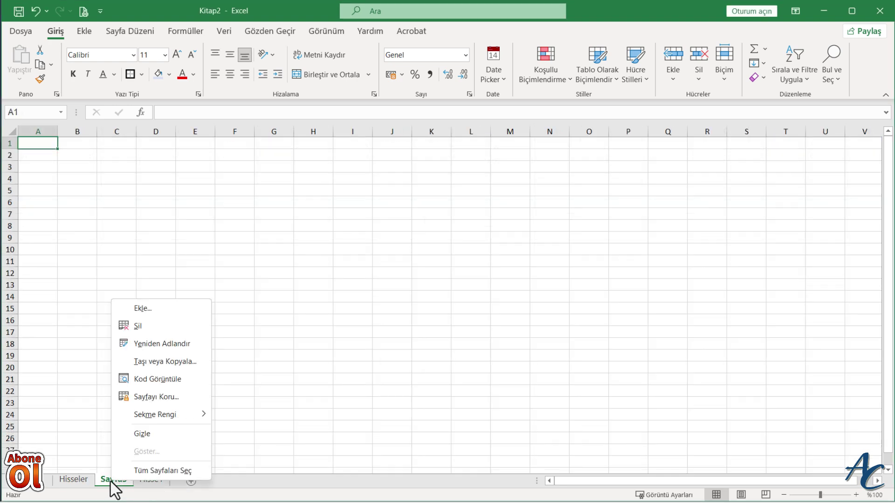
pyautogui.click(144, 347)
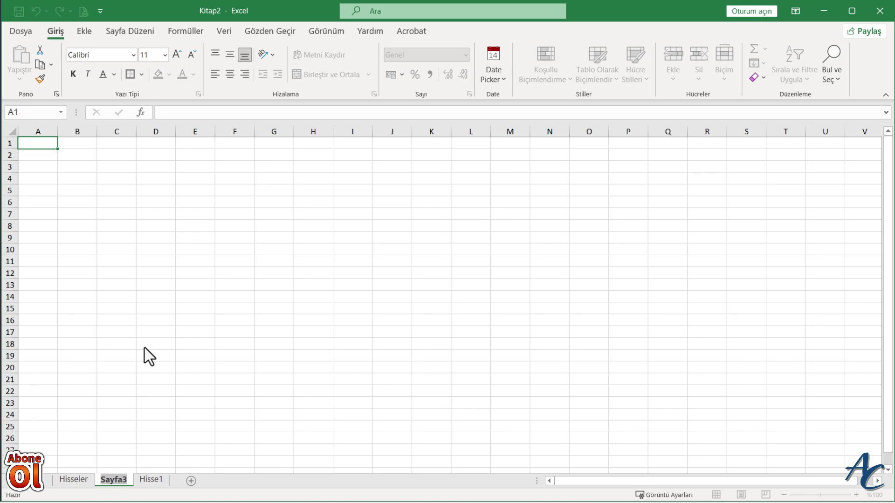
pyautogui.write('Veri')
pyautogui.click(144, 348)
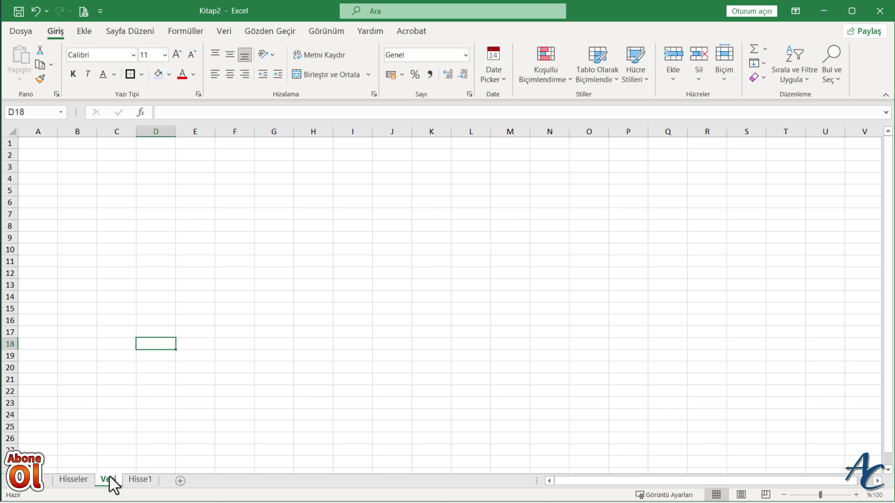
pyautogui.moveTo(110, 485)
pyautogui.mouseDown()
pyautogui.moveTo(56, 483)
pyautogui.moveTo(68, 484)
pyautogui.mouseUp()
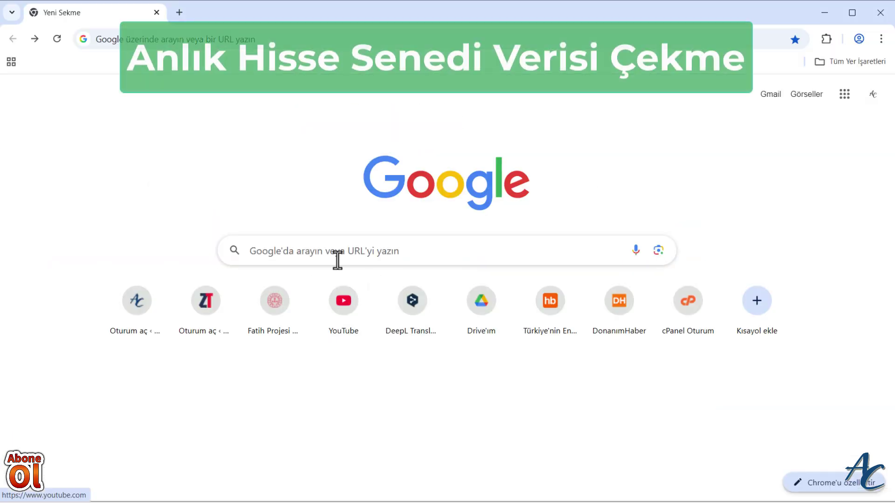
# Search Google for 'iş yatırım' and open its Hisse Senetleri result page
pyautogui.click(337, 260)
pyautogui.write('i')
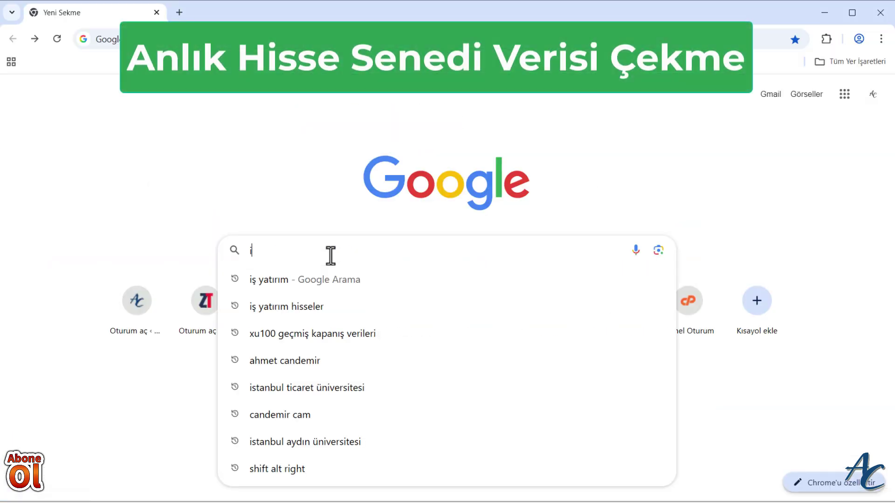
pyautogui.write('ş yat')
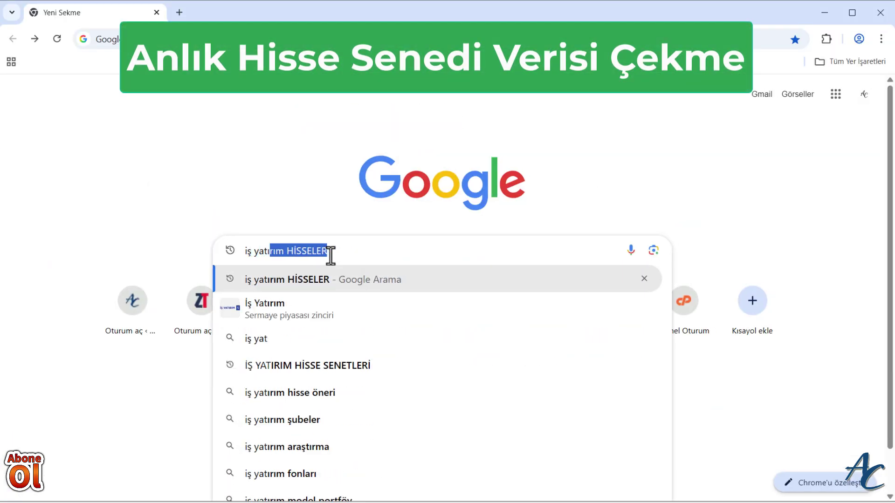
pyautogui.write('ırım')
pyautogui.press('Delete')
pyautogui.press('Return')
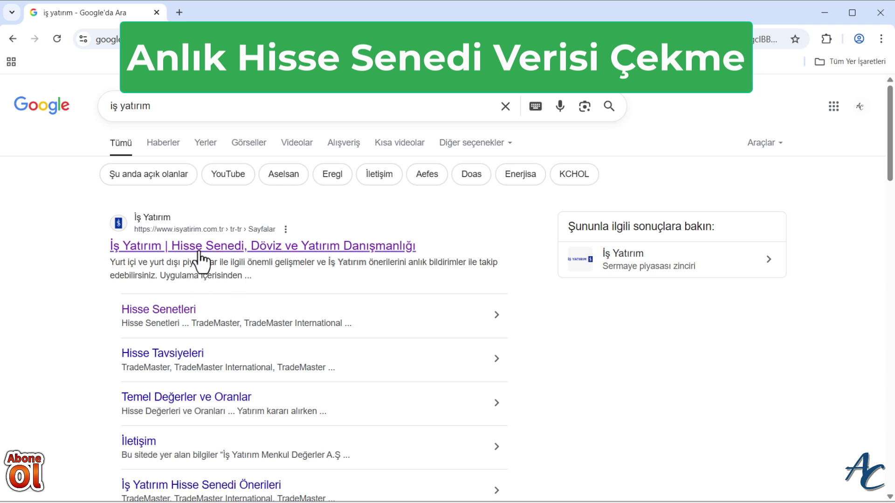
pyautogui.click(171, 315)
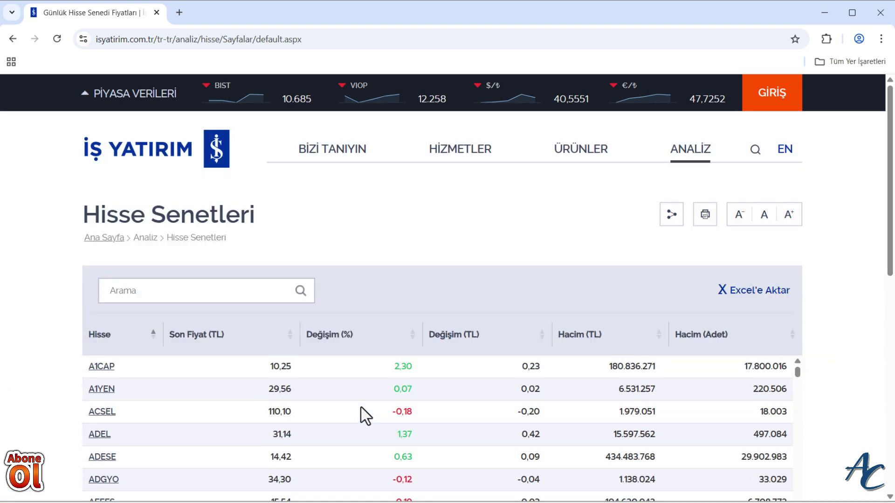
# Copy the Hisse Senetleri page's web address from the address bar
pyautogui.click(233, 39)
pyautogui.rightClick(219, 42)
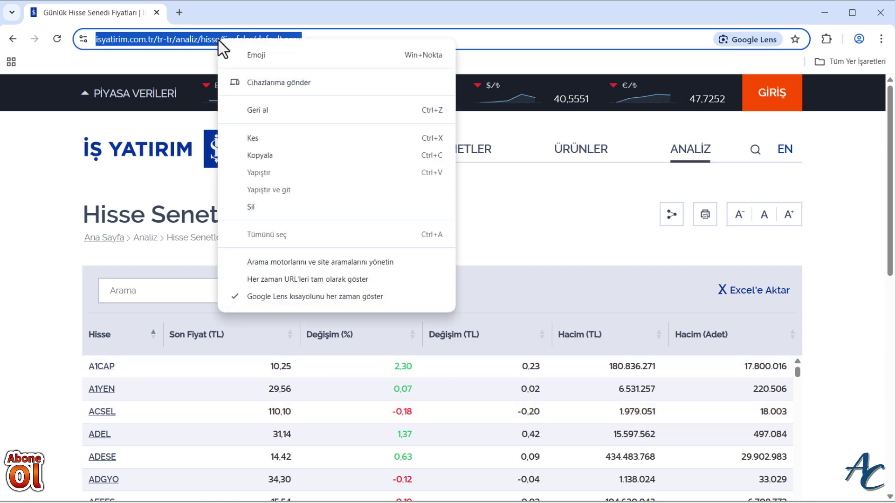
pyautogui.click(268, 156)
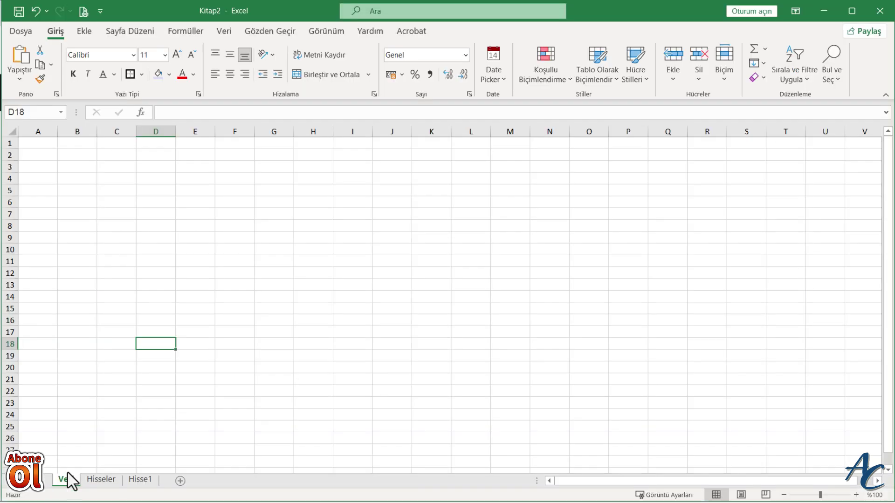
# Start a Web'den import, paste the İş Yatırım page address, and connect
pyautogui.click(224, 32)
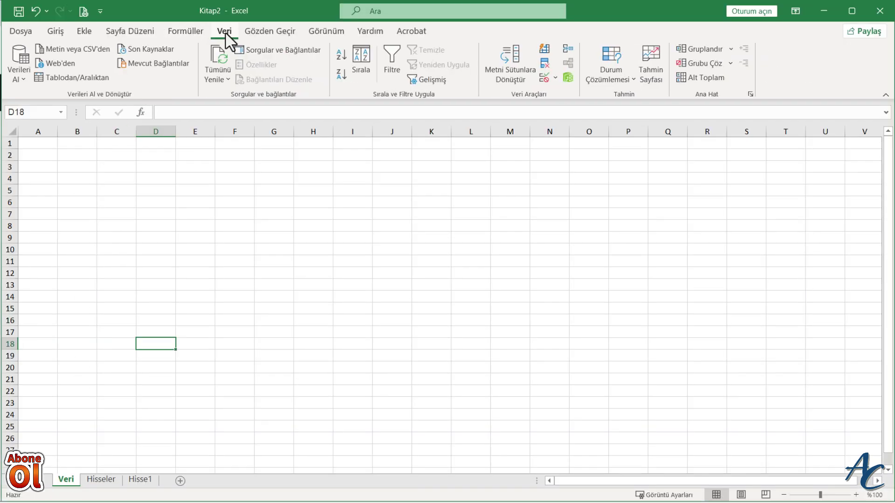
pyautogui.click(52, 68)
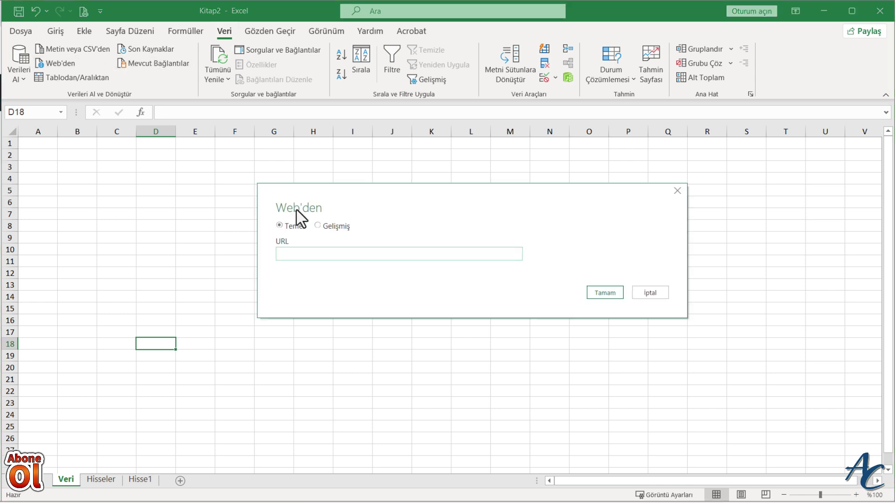
pyautogui.rightClick(296, 255)
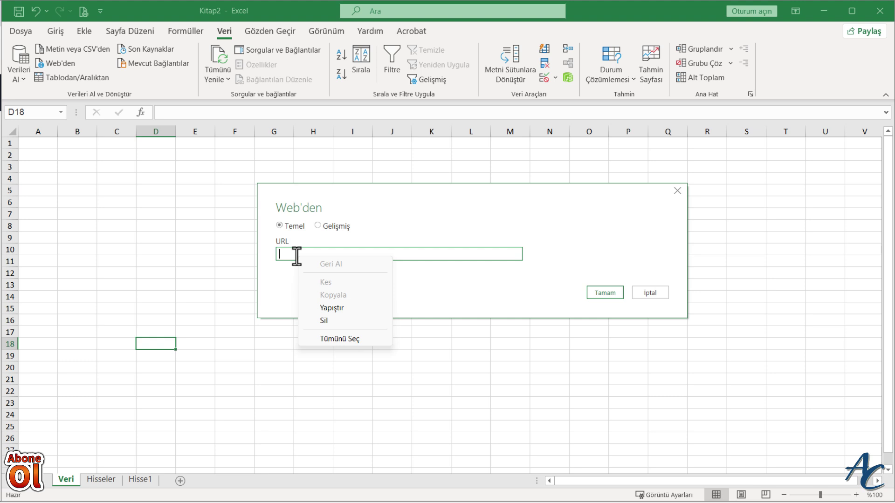
pyautogui.click(330, 309)
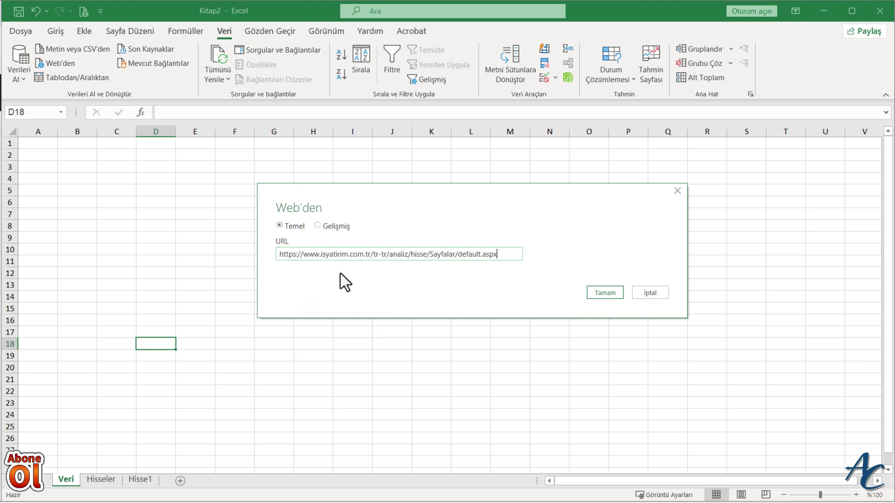
pyautogui.click(610, 298)
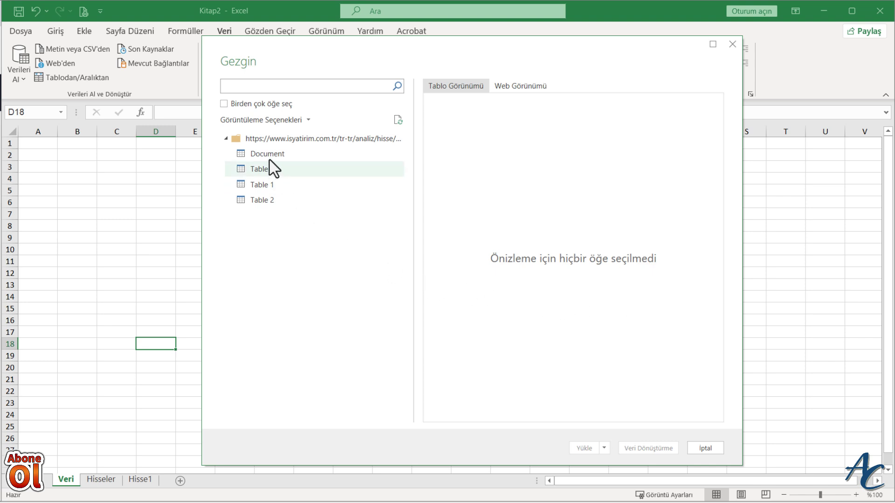
# Preview Document, Table 0 and Table 1, select Table 2, and choose Şuraya Yükle
pyautogui.click(260, 157)
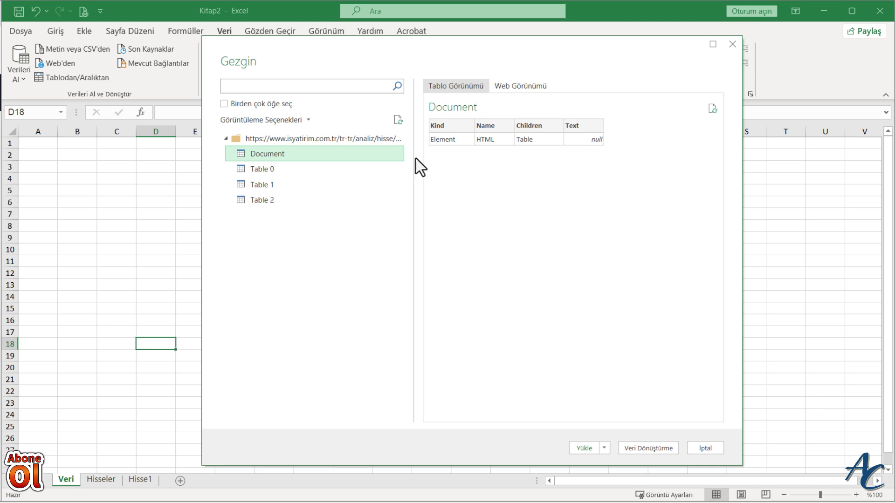
pyautogui.click(254, 170)
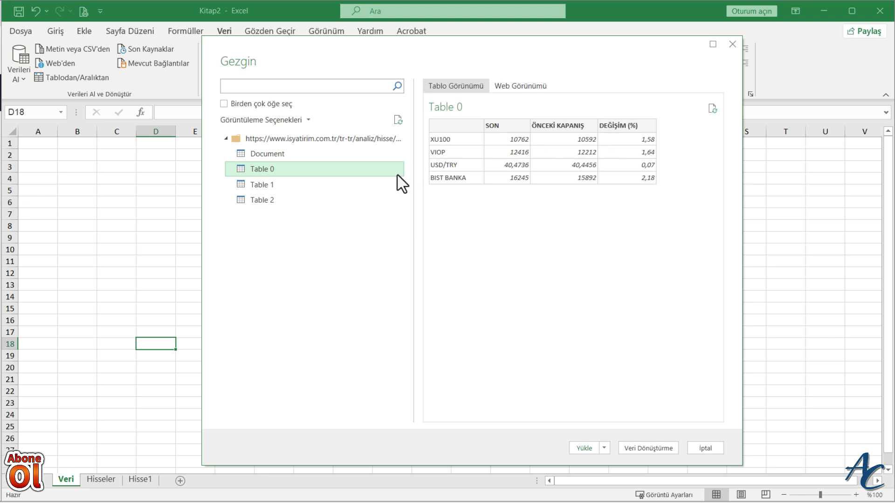
pyautogui.click(265, 185)
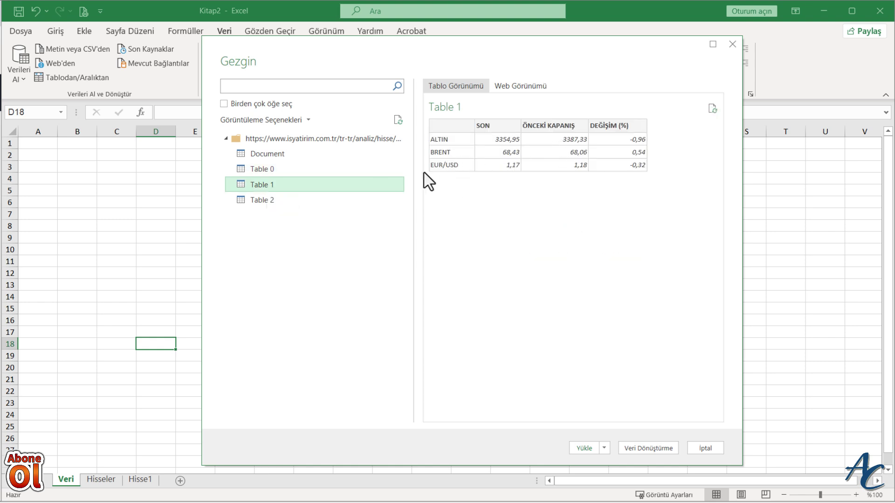
pyautogui.click(262, 205)
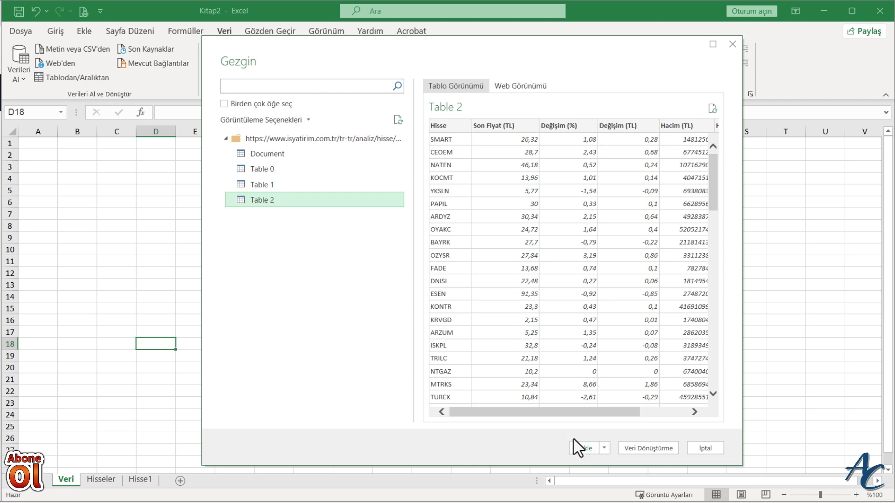
pyautogui.click(604, 447)
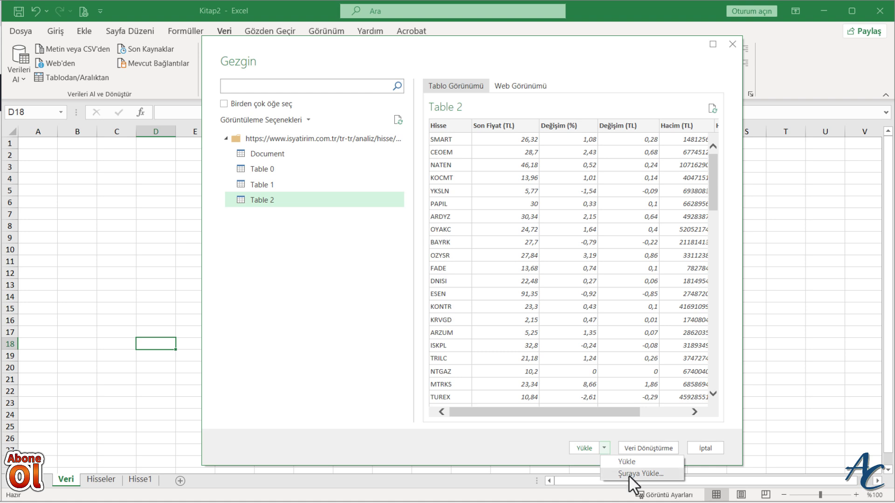
pyautogui.click(640, 473)
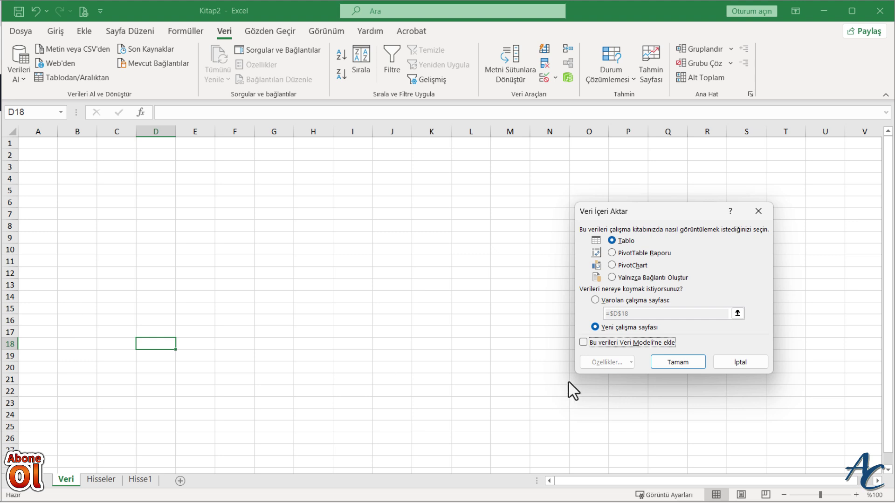
# Load Table 2 into the existing Veri sheet at cell A1
pyautogui.click(595, 300)
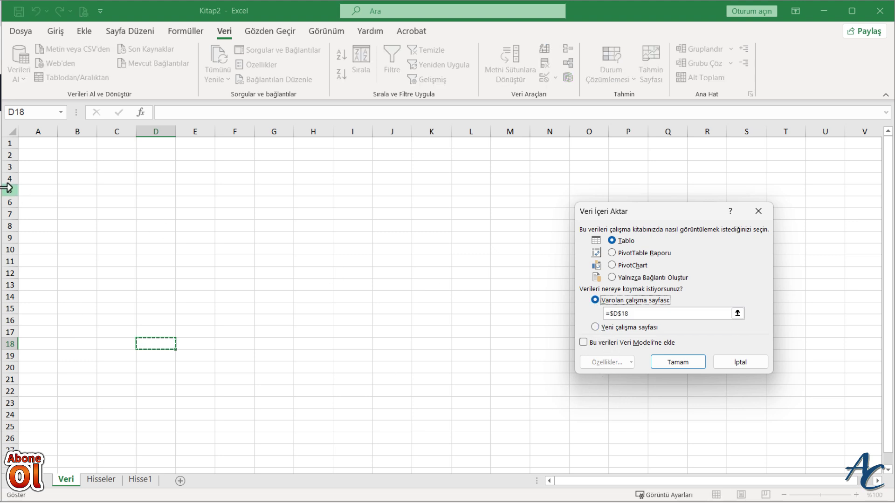
pyautogui.click(38, 147)
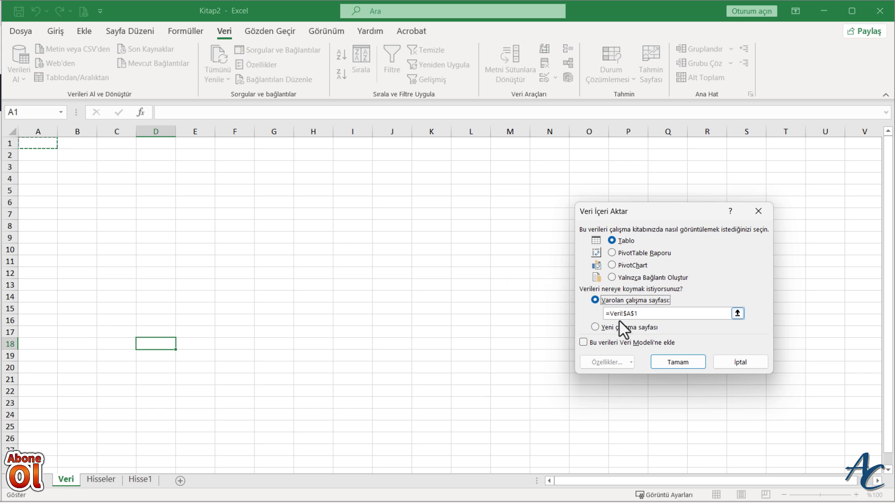
pyautogui.click(675, 362)
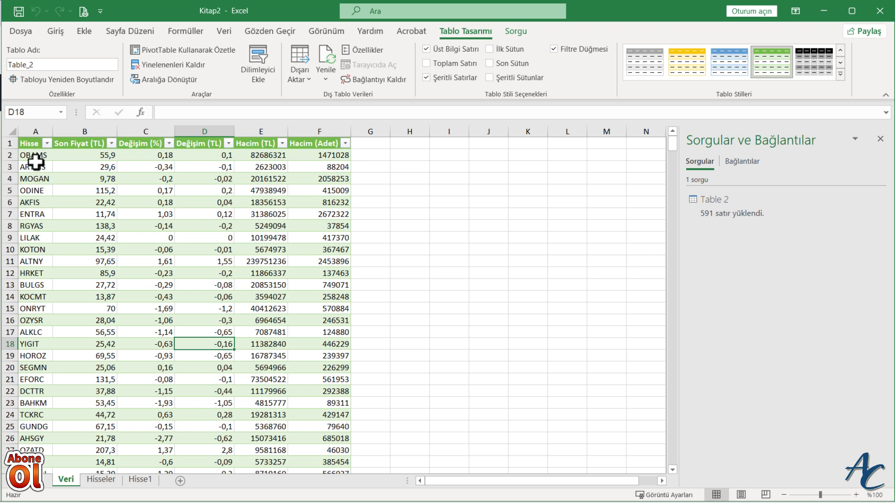
# Sort the stock table A to Z by the Hisse column
pyautogui.click(55, 32)
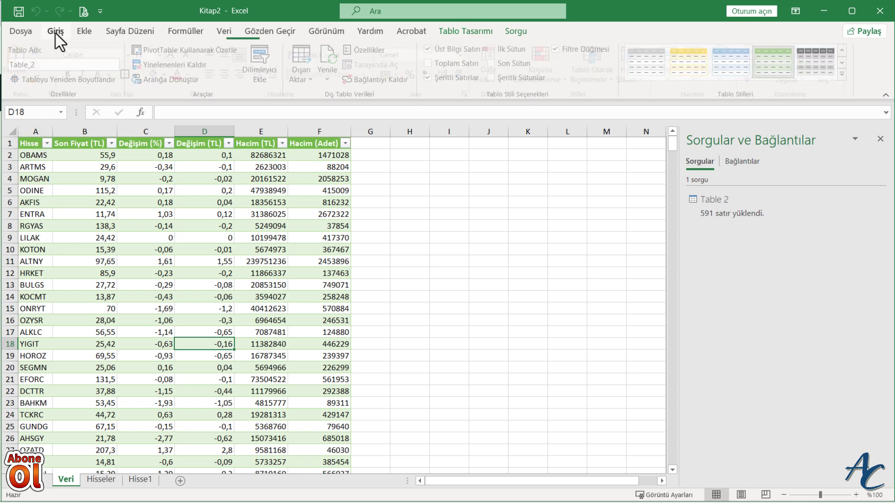
pyautogui.click(29, 139)
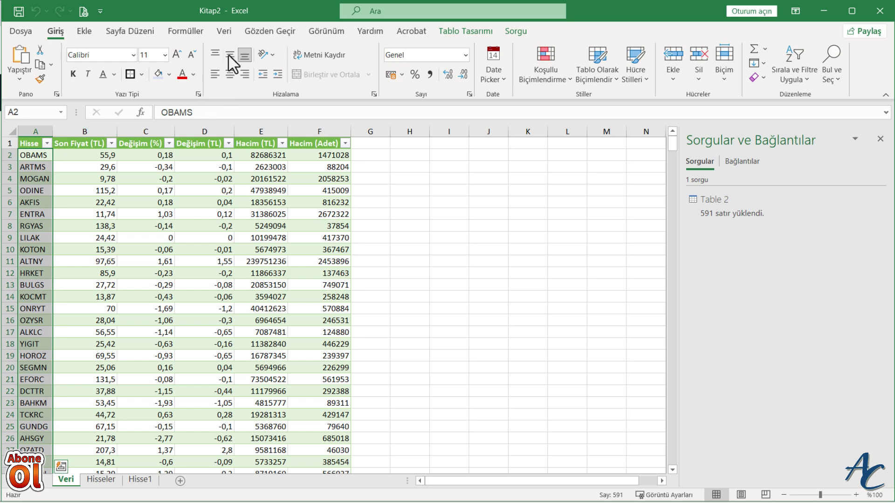
pyautogui.click(227, 33)
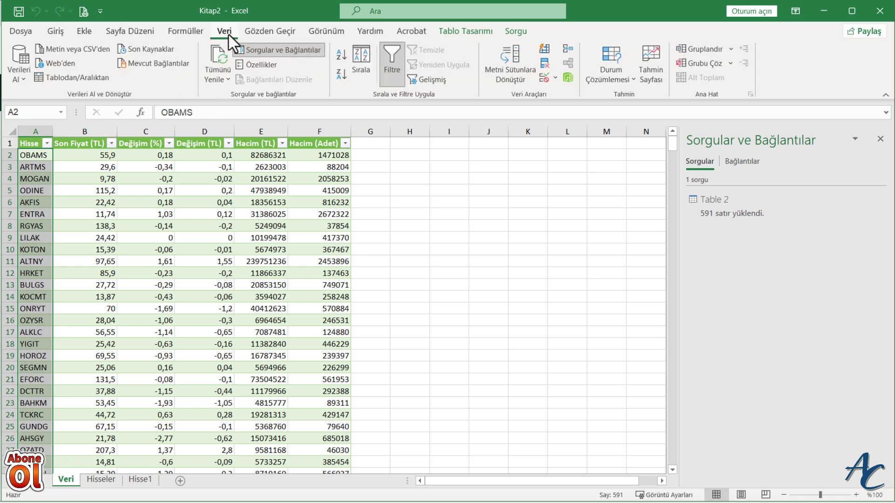
pyautogui.click(343, 58)
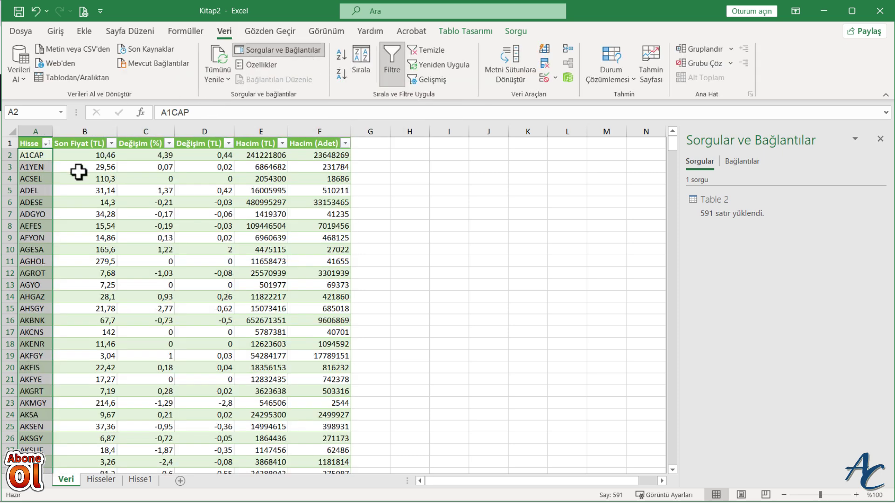
pyautogui.click(443, 224)
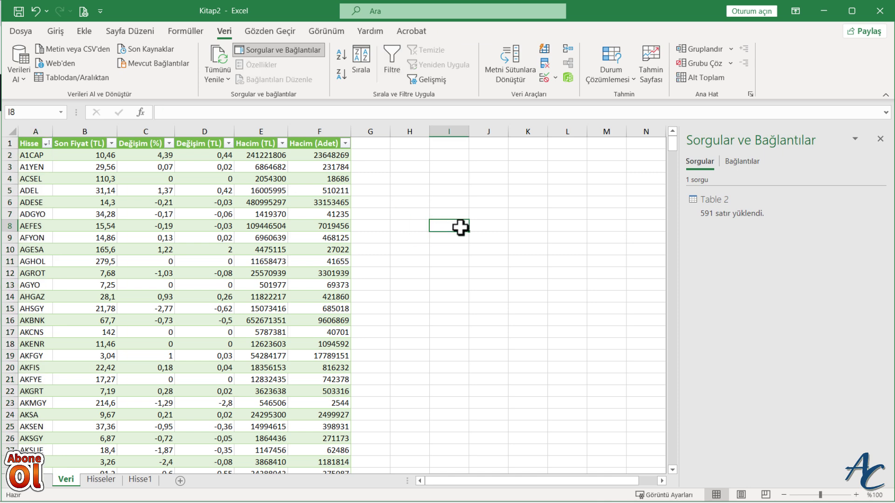
pyautogui.moveTo(714, 206)
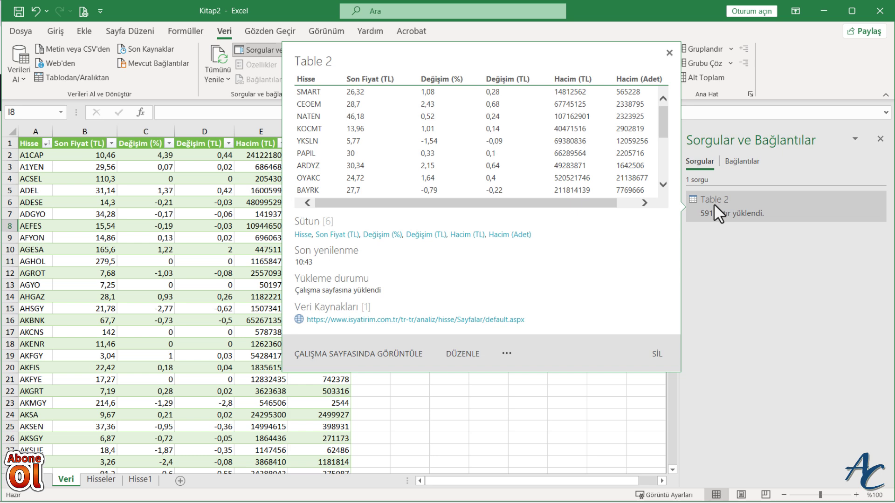
# Rename the Table 2 query to 'Hisse Senetleri'
pyautogui.rightClick(712, 200)
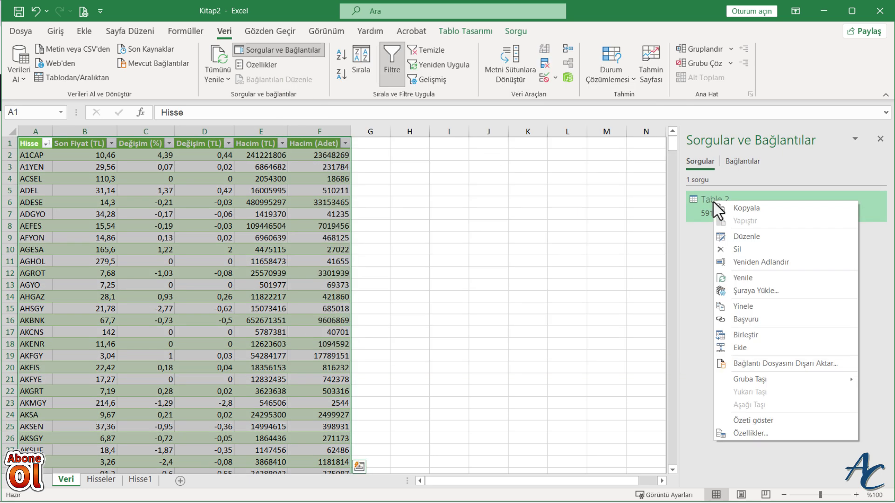
pyautogui.click(767, 264)
pyautogui.write('His')
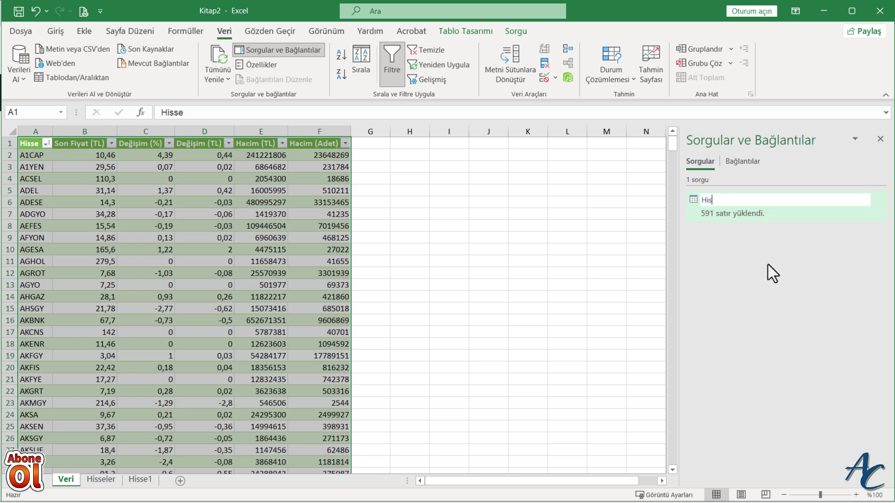
pyautogui.write('se Senet')
pyautogui.write('leri')
pyautogui.click(645, 249)
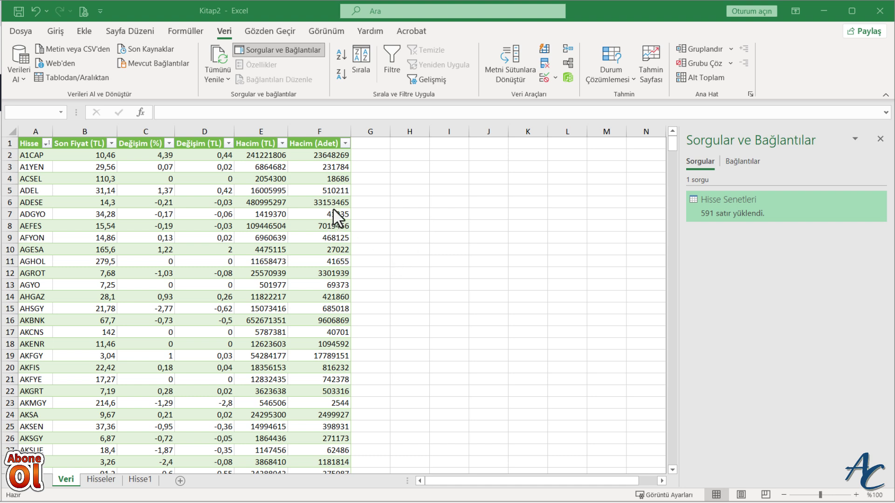
pyautogui.click(67, 68)
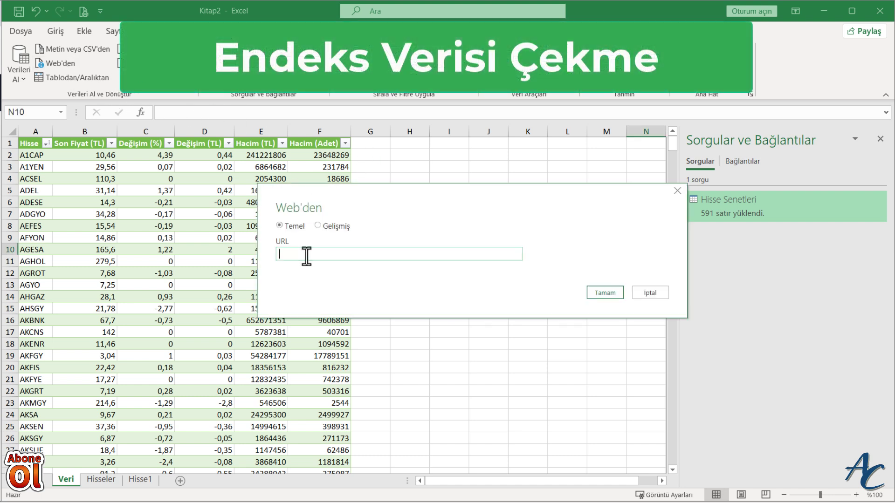
# Import Table 0 from the isyatirim.com.tr stock page into Veri at cell H1
pyautogui.write('https://www.isyatirim.com.tr/tr-tr/analiz/hisse/Sayfalar/default.aspx')
pyautogui.click(604, 293)
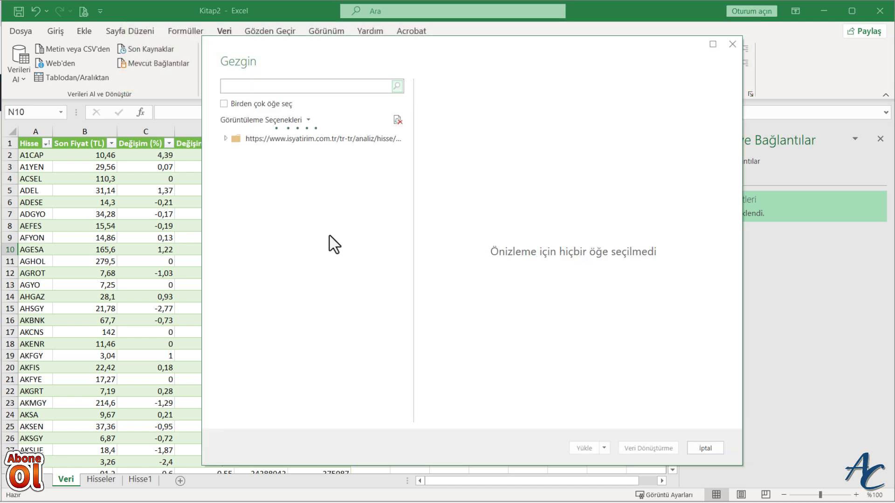
pyautogui.click(256, 170)
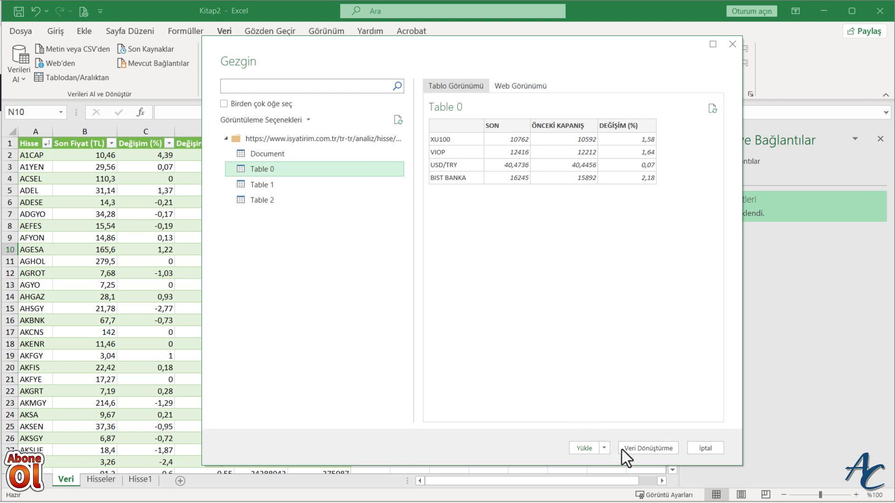
pyautogui.click(604, 448)
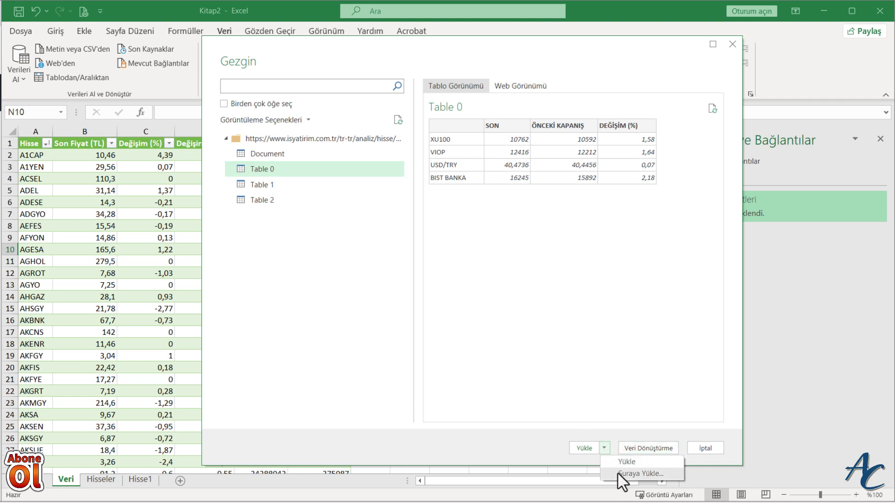
pyautogui.click(617, 474)
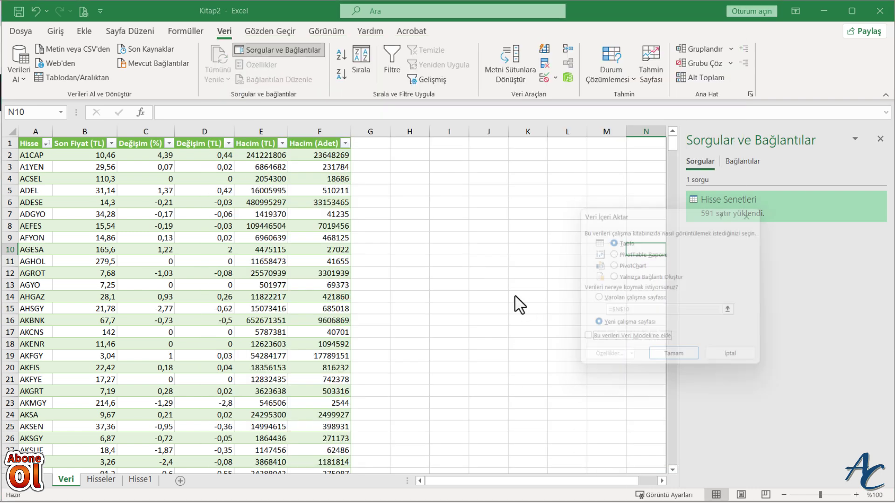
pyautogui.click(596, 301)
pyautogui.click(406, 143)
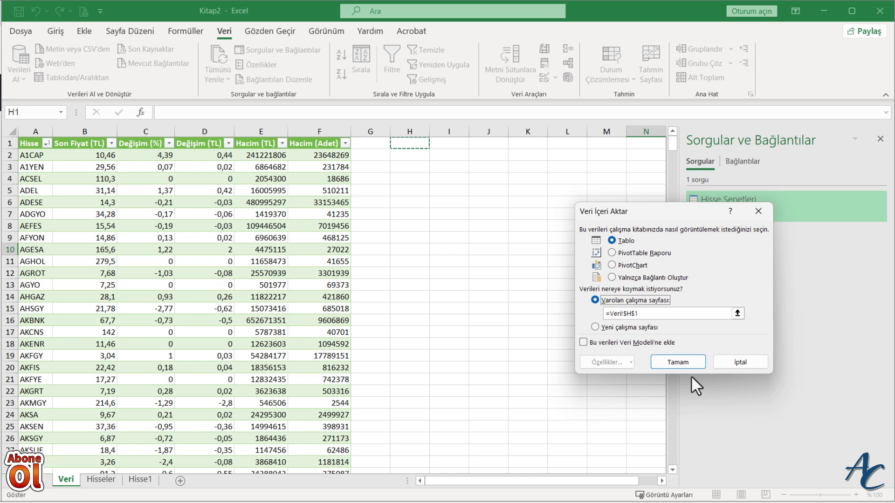
pyautogui.click(683, 361)
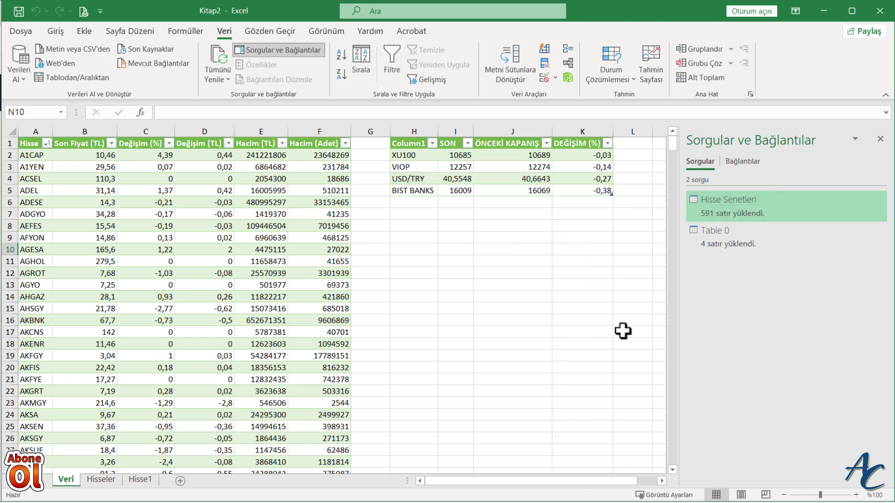
pyautogui.moveTo(714, 236)
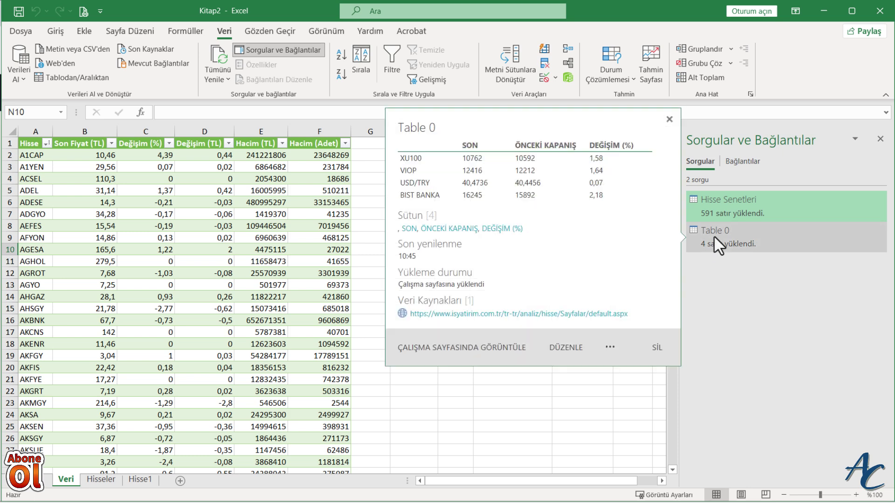
# Rename the Table 0 query to 'Endeks'
pyautogui.rightClick(714, 235)
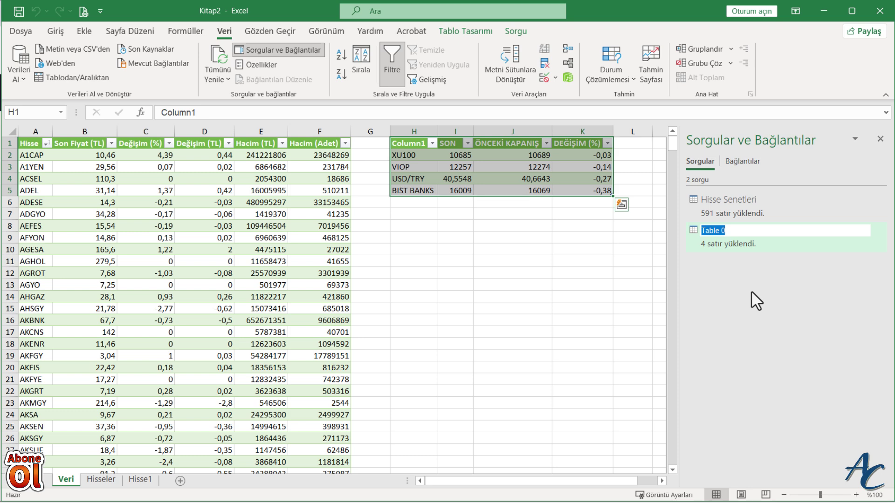
pyautogui.write('E')
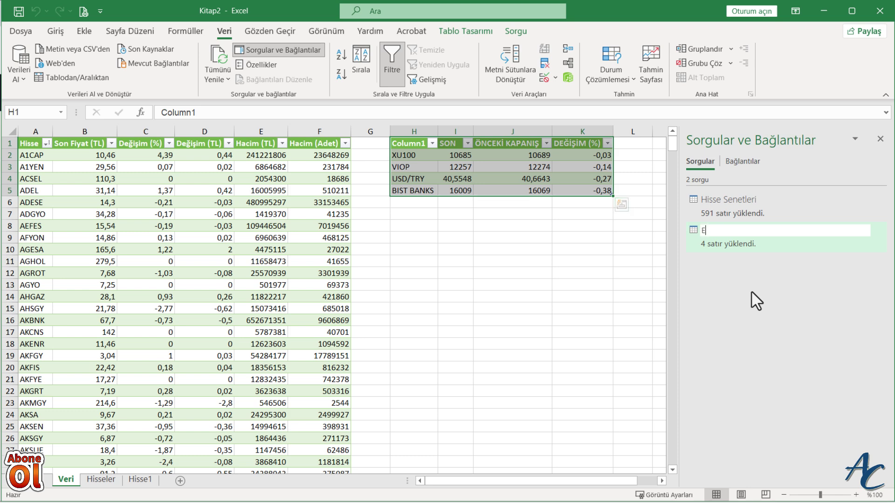
pyautogui.write('ndeks')
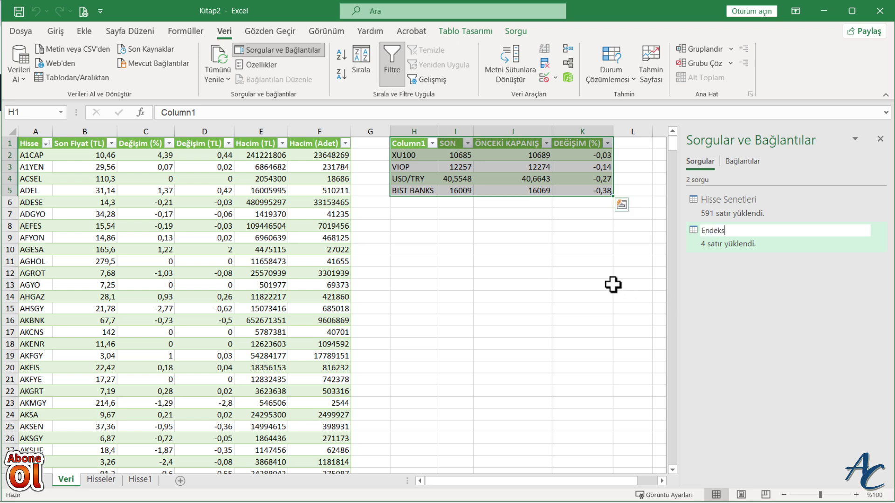
pyautogui.click(611, 284)
pyautogui.hscroll(1, 565, 227)
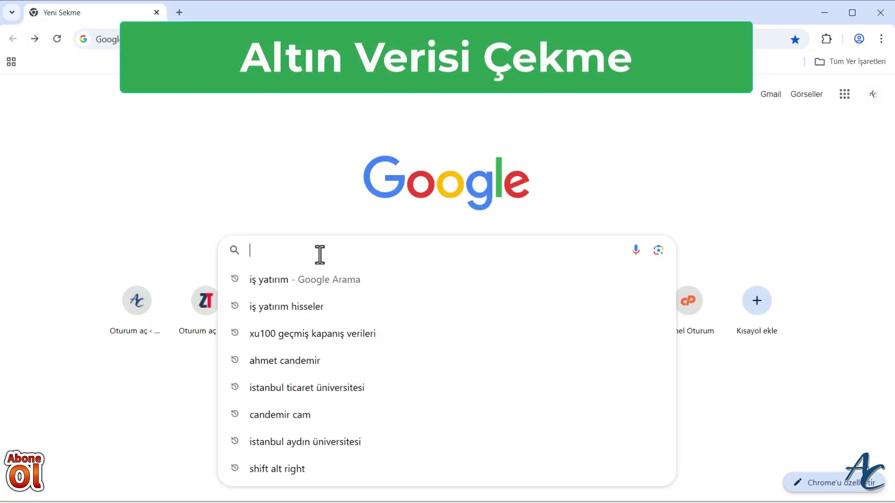
# Search for 'altın döviz', open doviz.com, and go to its Altın prices page
pyautogui.write('altın d')
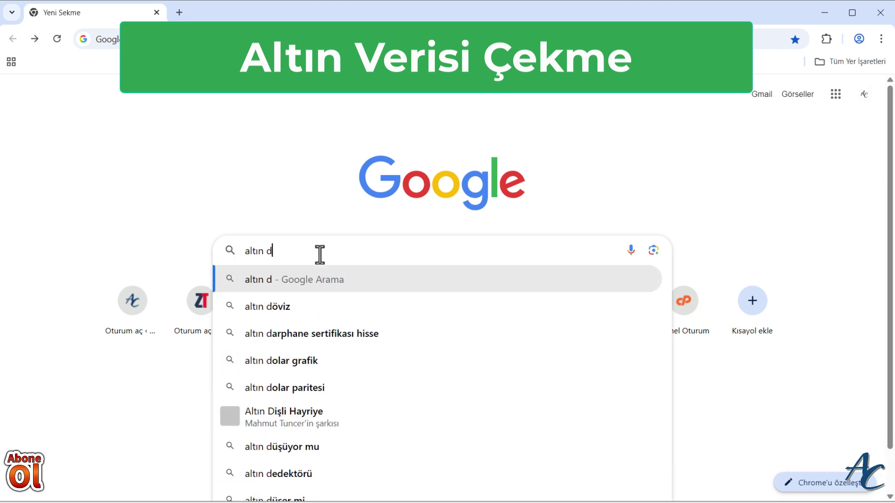
pyautogui.write('ö')
pyautogui.press('Return')
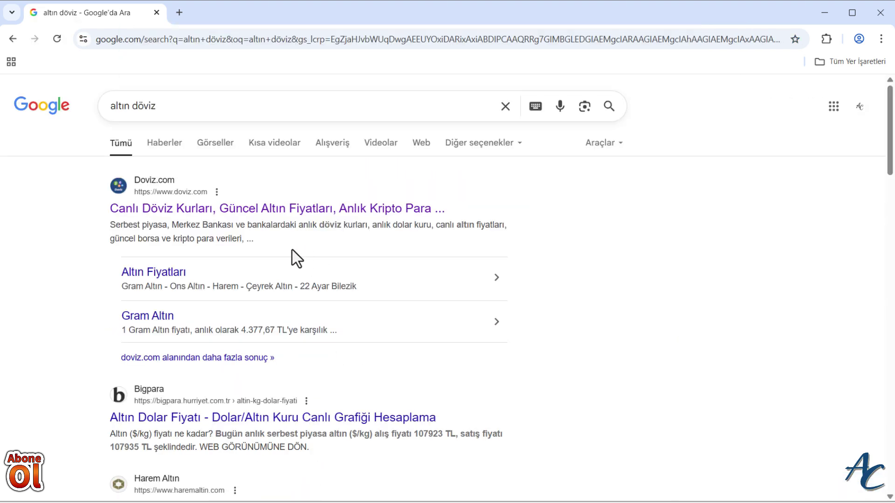
pyautogui.click(218, 212)
pyautogui.moveTo(280, 87)
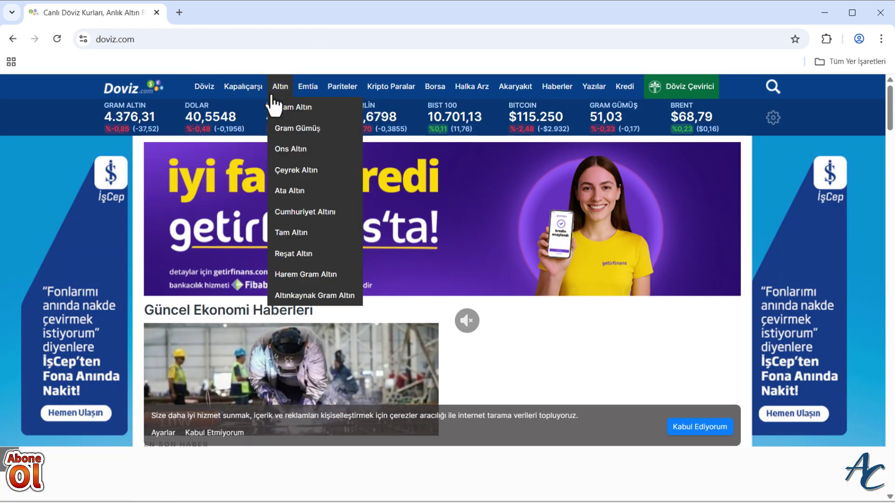
pyautogui.click(280, 89)
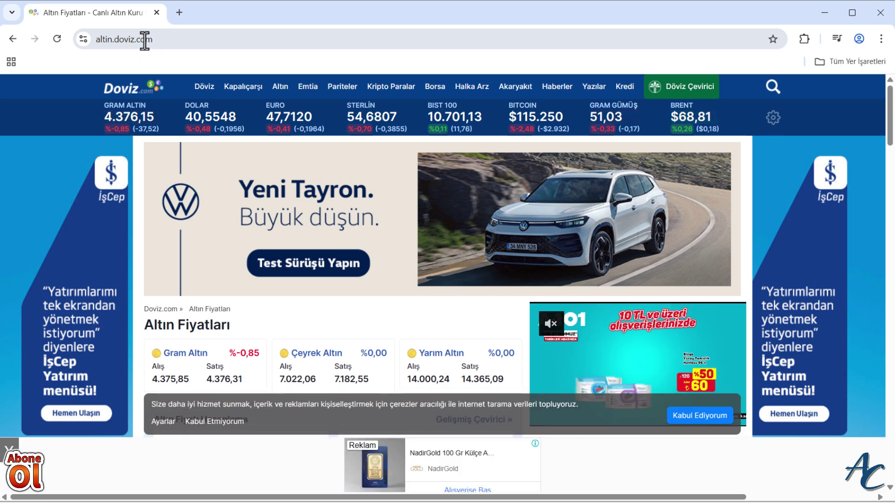
# Copy the altin.doviz.com page address
pyautogui.click(145, 40)
pyautogui.rightClick(145, 40)
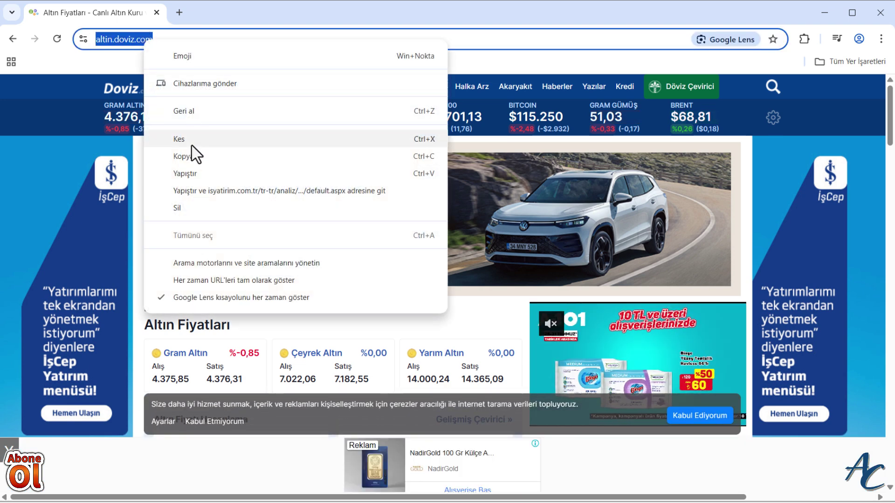
pyautogui.click(194, 157)
pyautogui.hotkey('alt', 'Tab')
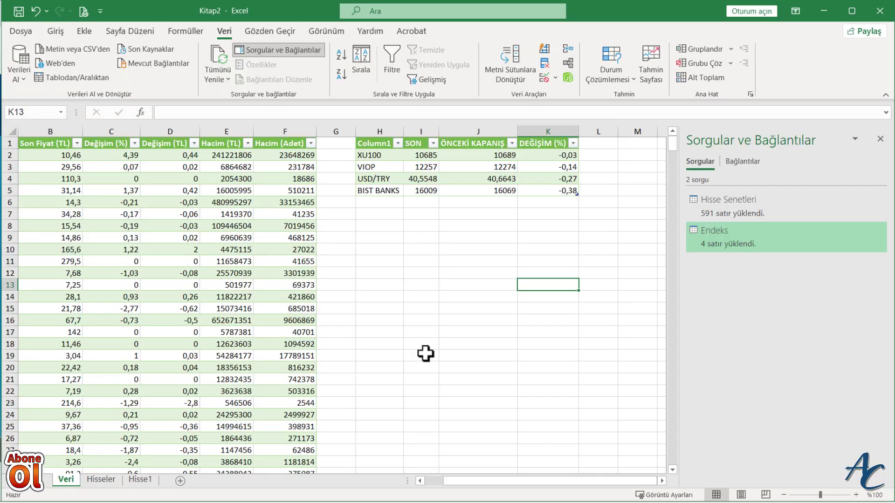
pyautogui.click(64, 63)
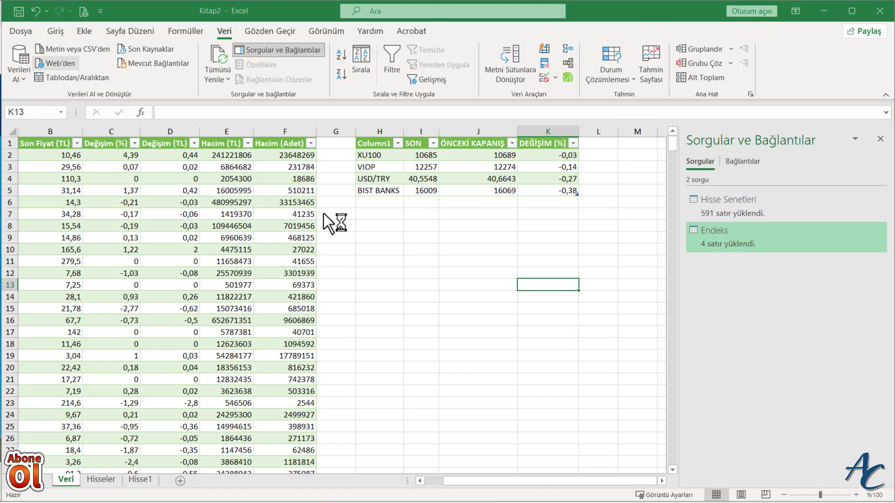
pyautogui.hotkey('ctrl', 'v')
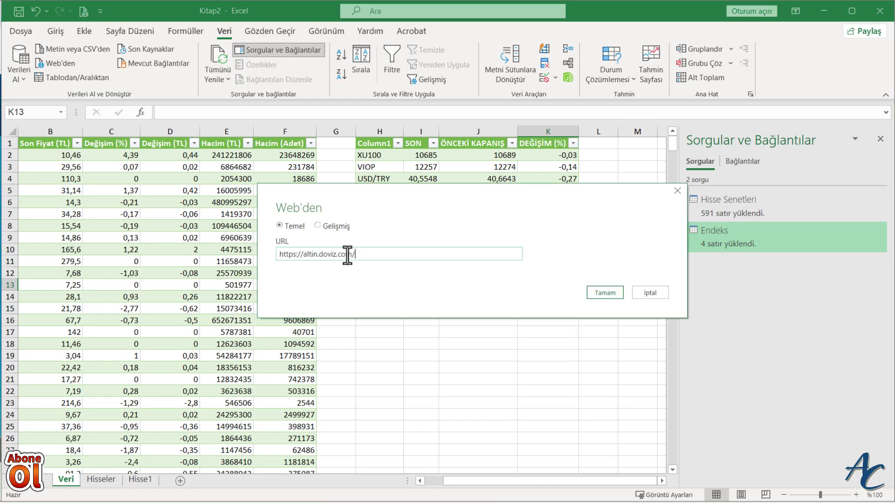
pyautogui.click(606, 295)
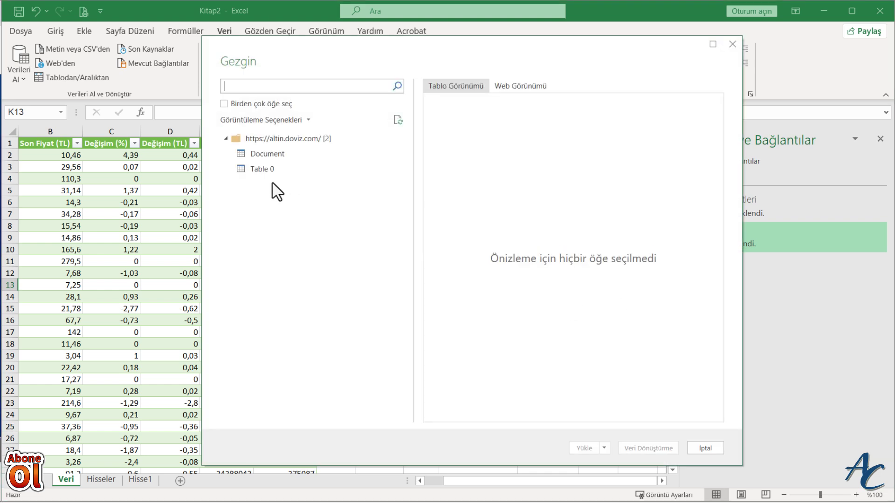
# Select the Table 0 gold-price table and choose Şuraya Yükle
pyautogui.click(259, 153)
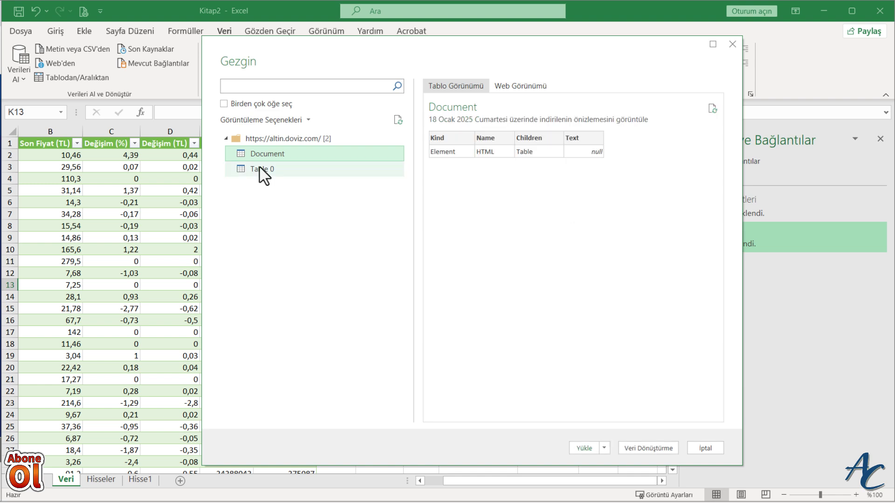
pyautogui.click(260, 167)
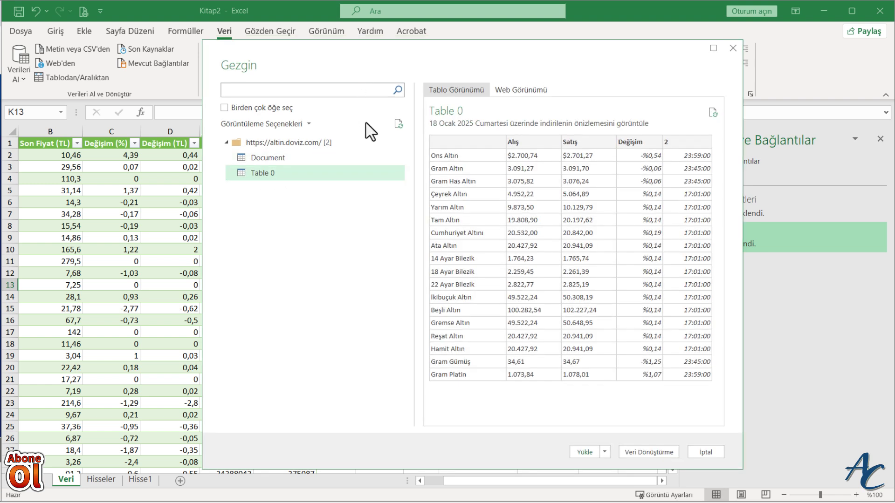
pyautogui.click(605, 453)
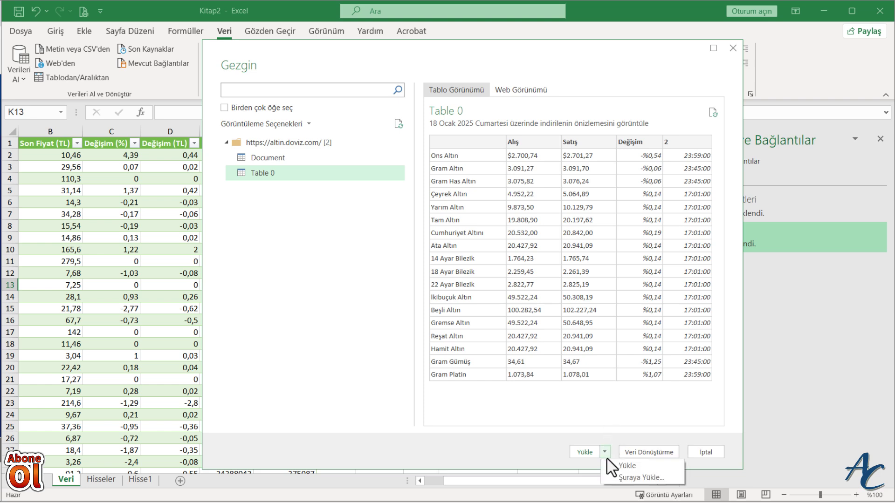
pyautogui.click(620, 476)
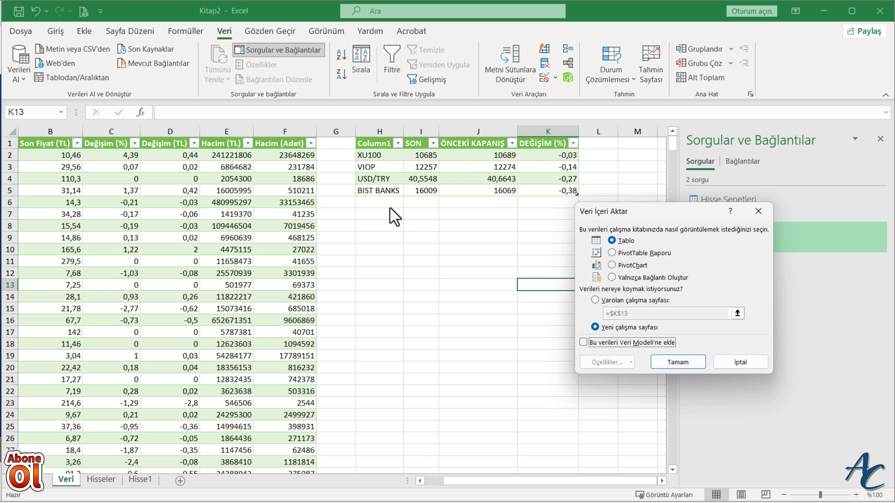
pyautogui.click(595, 300)
pyautogui.click(364, 217)
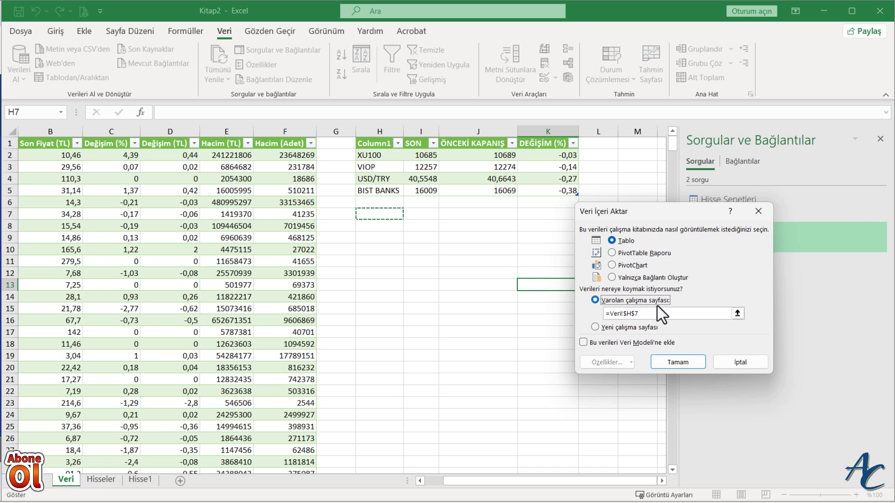
pyautogui.click(680, 363)
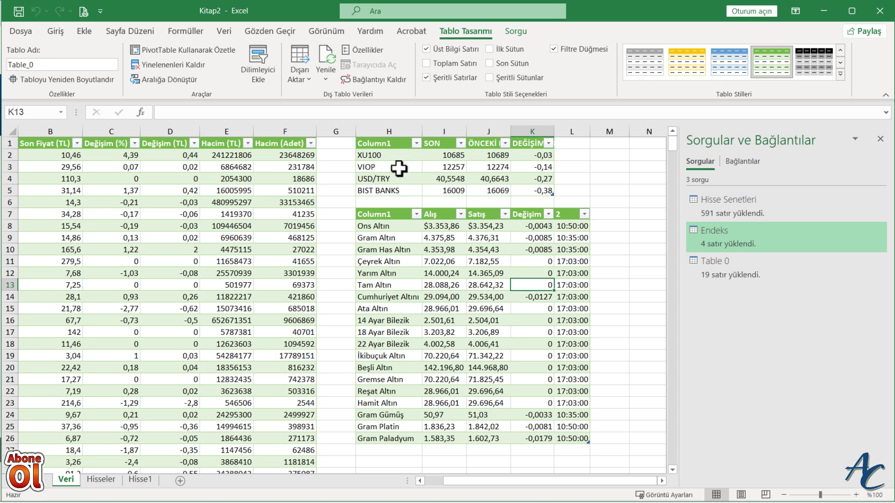
pyautogui.click(639, 367)
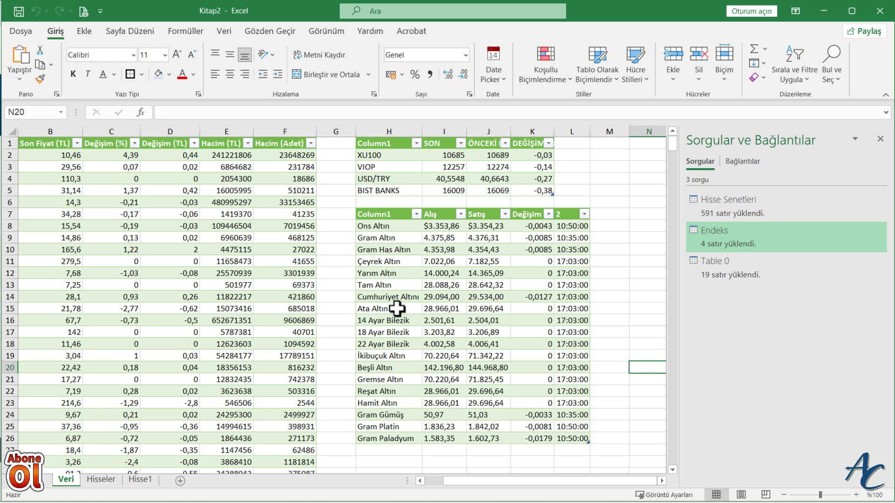
pyautogui.scroll(-1, 604, 380)
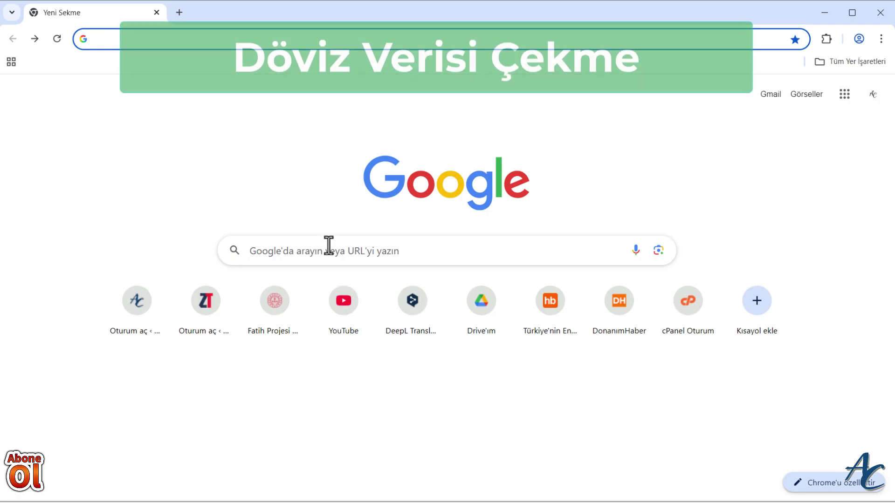
# Search Google for 'uzman para' and open the Uzmanpara finance site
pyautogui.click(328, 244)
pyautogui.write('uzman p')
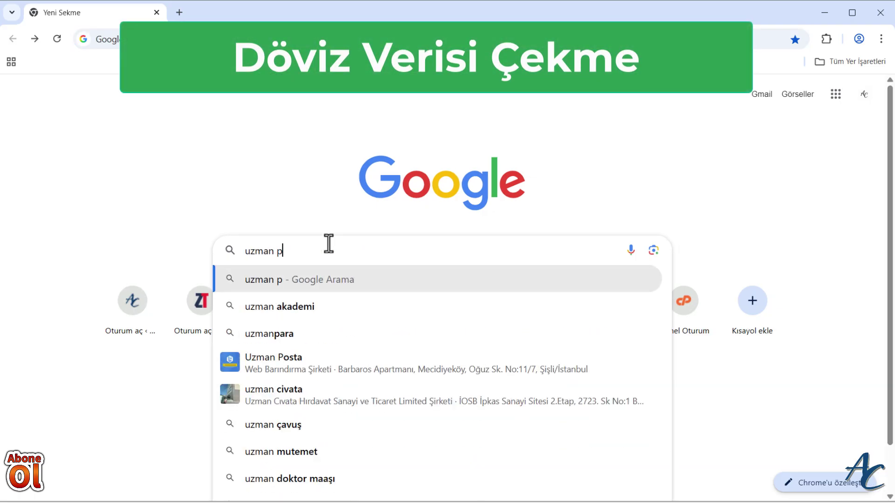
pyautogui.write('ara')
pyautogui.press('Return')
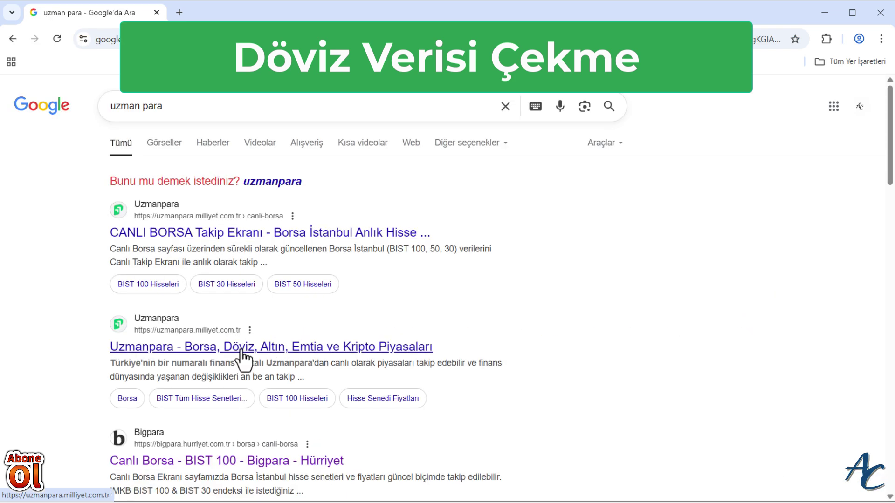
pyautogui.click(241, 351)
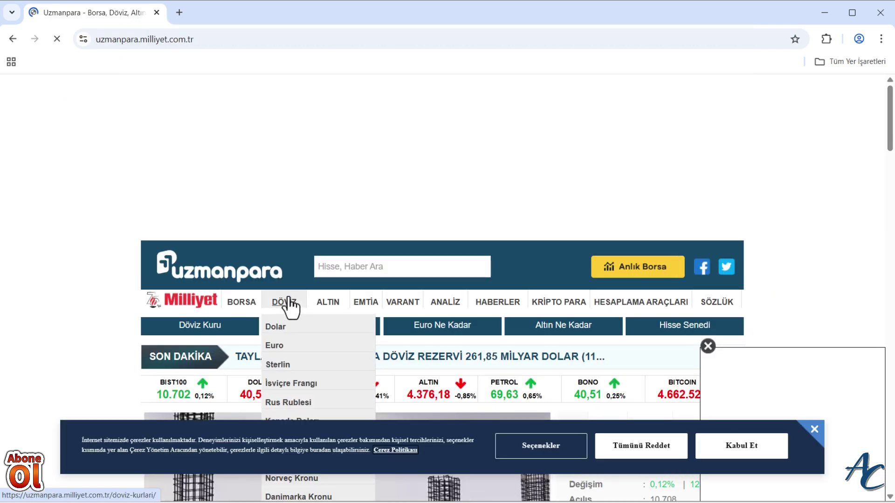
# Open the Döviz Kuru exchange-rate page in a new tab and copy its address
pyautogui.click(289, 304)
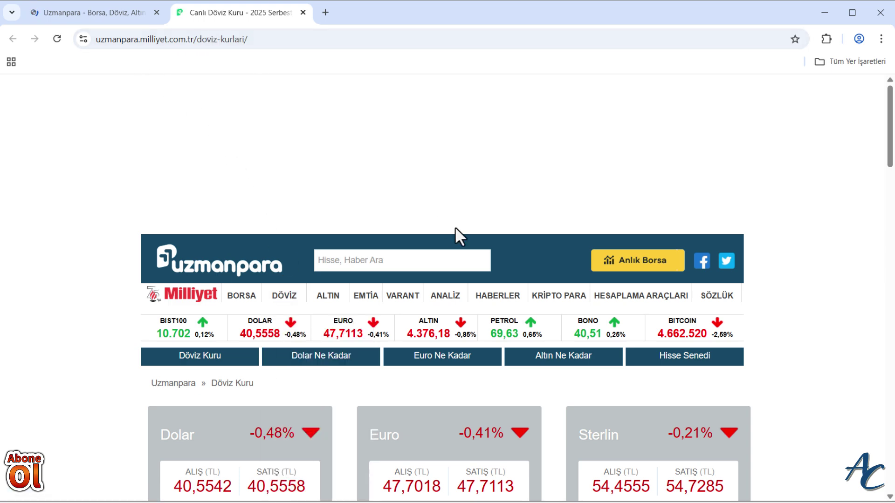
pyautogui.click(207, 44)
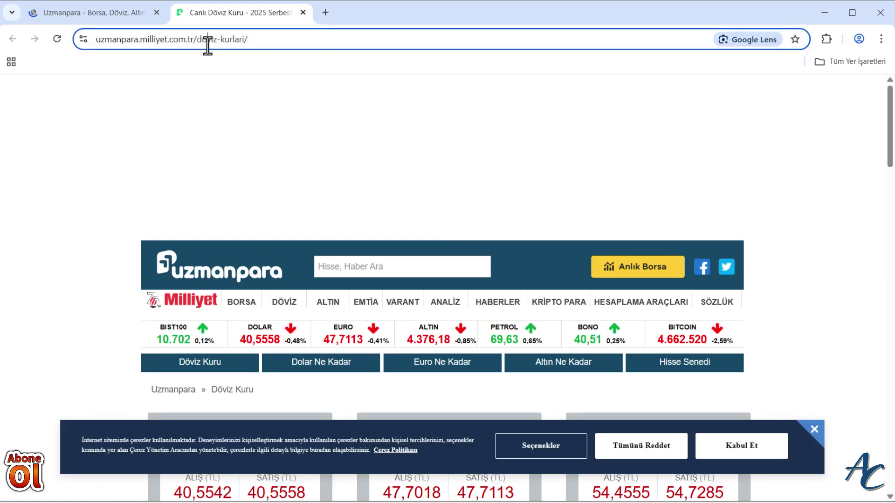
pyautogui.rightClick(208, 42)
pyautogui.click(253, 157)
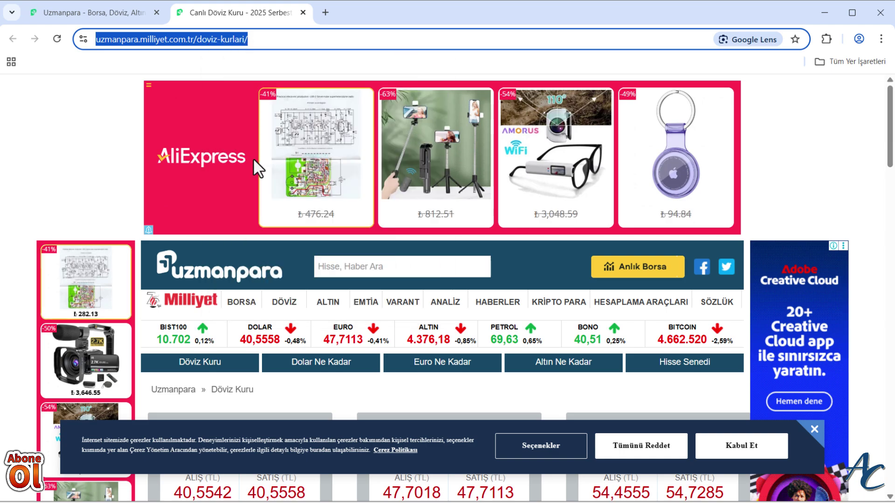
# Start a web import at cell H29 using the pasted Uzmanpara exchange-rate address
pyautogui.scroll(-2, 482, 444)
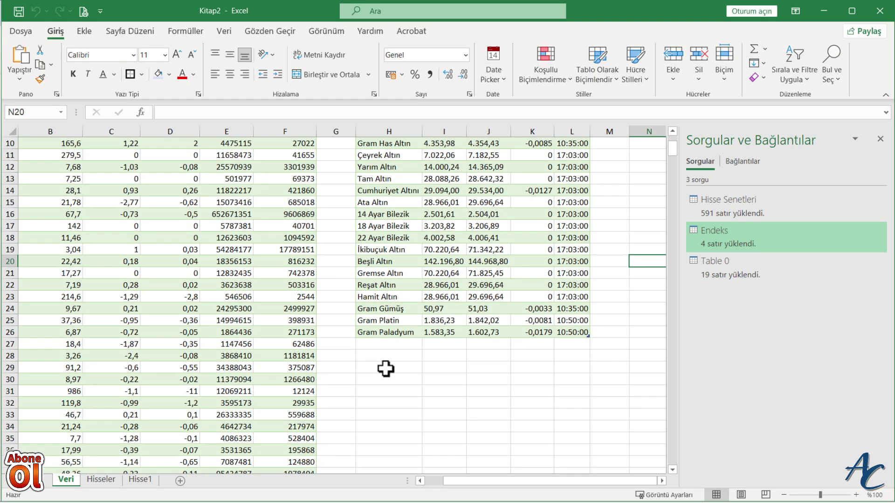
pyautogui.click(371, 368)
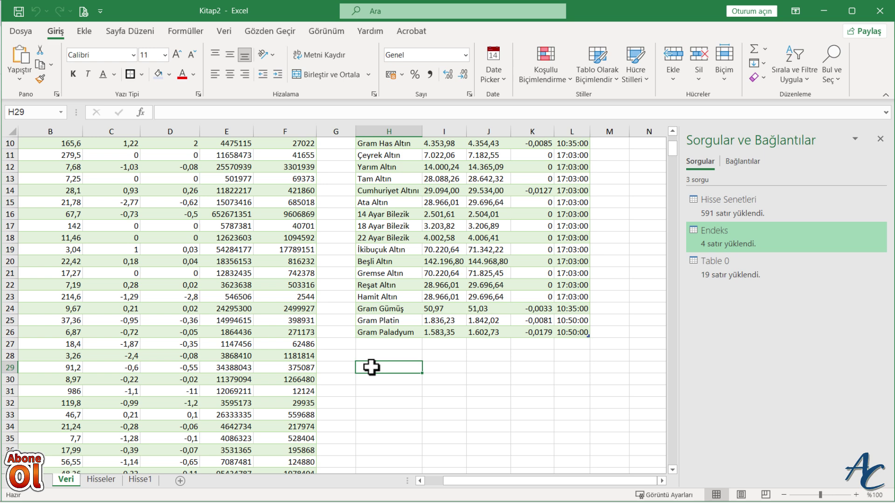
pyautogui.click(222, 30)
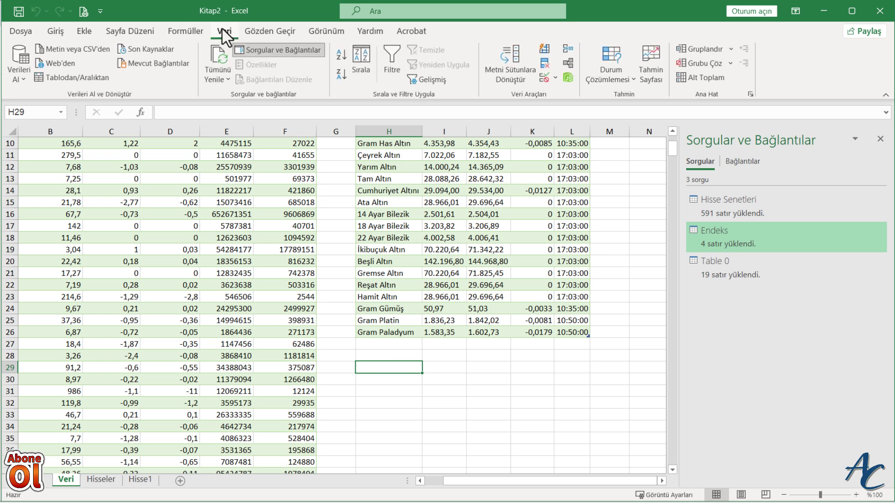
pyautogui.click(61, 63)
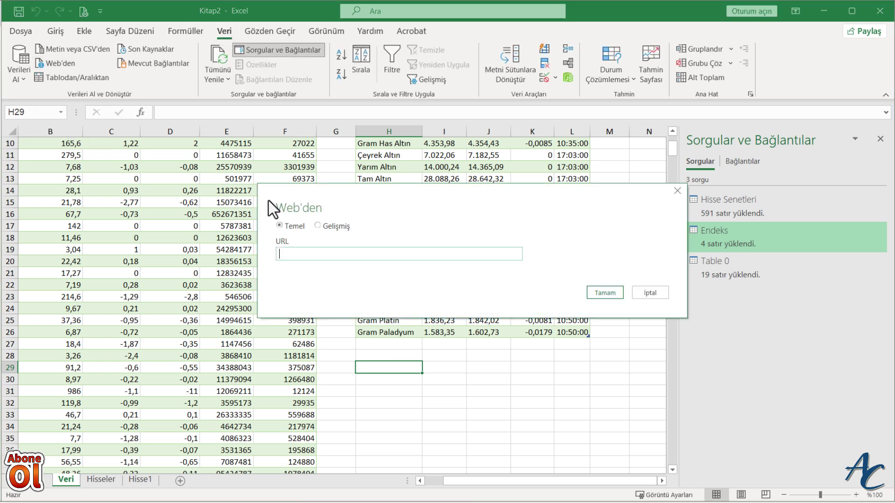
pyautogui.hotkey('ctrl', 'v')
pyautogui.click(613, 293)
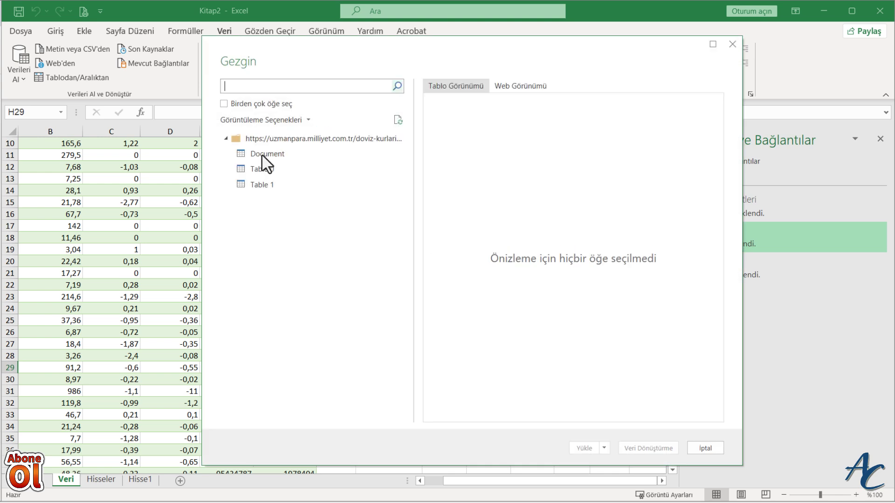
# Preview the page's tables and open Table 0 in the Power Query Editor
pyautogui.click(261, 156)
pyautogui.click(262, 170)
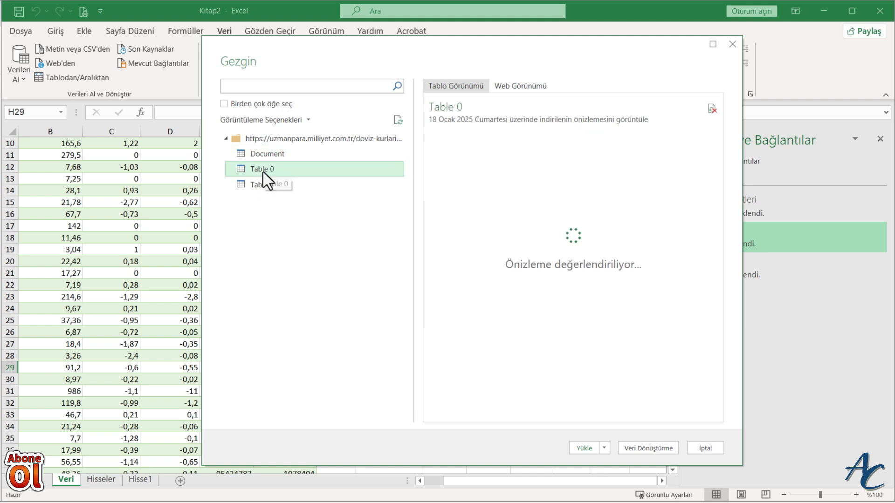
pyautogui.click(264, 185)
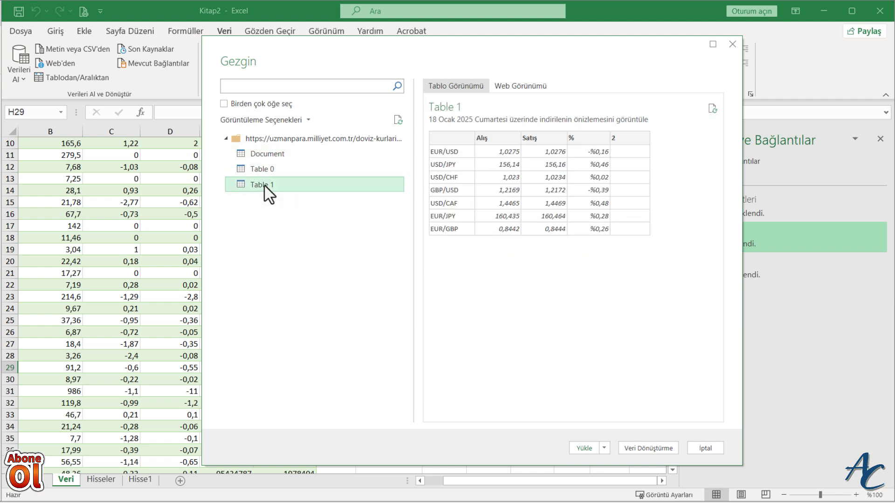
pyautogui.click(265, 169)
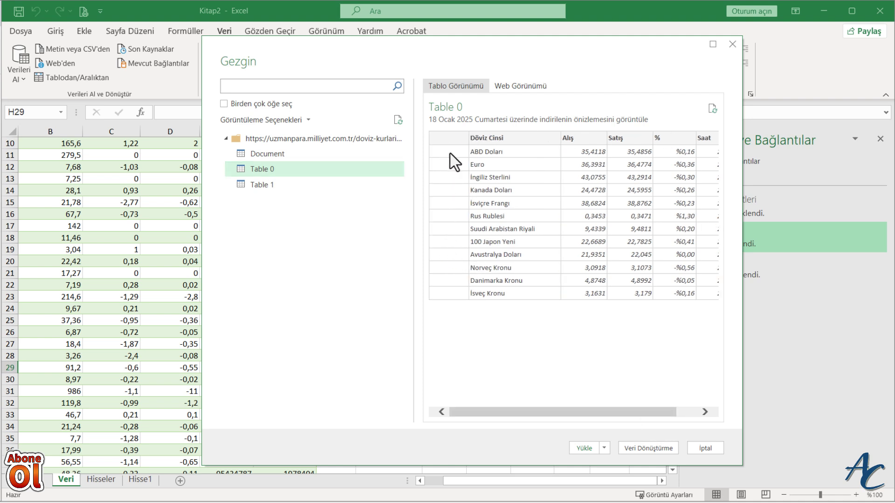
pyautogui.moveTo(671, 412); pyautogui.dragTo(692, 413)
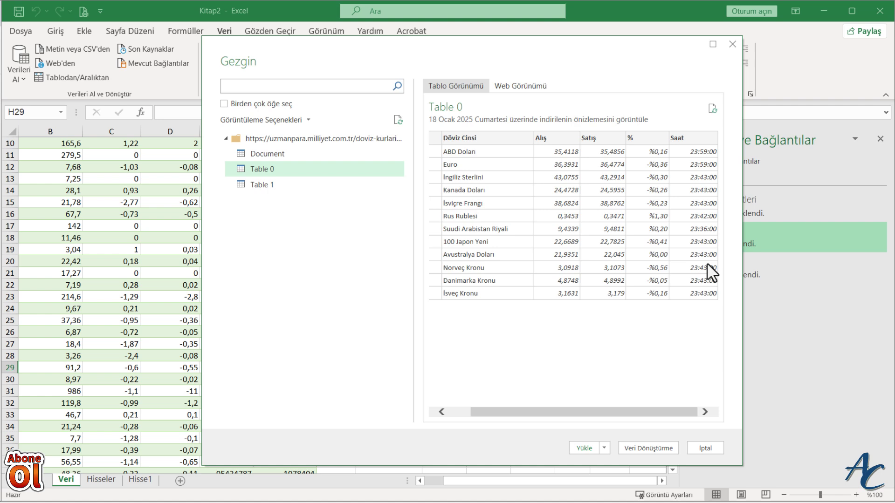
pyautogui.moveTo(341, 57); pyautogui.dragTo(360, 339)
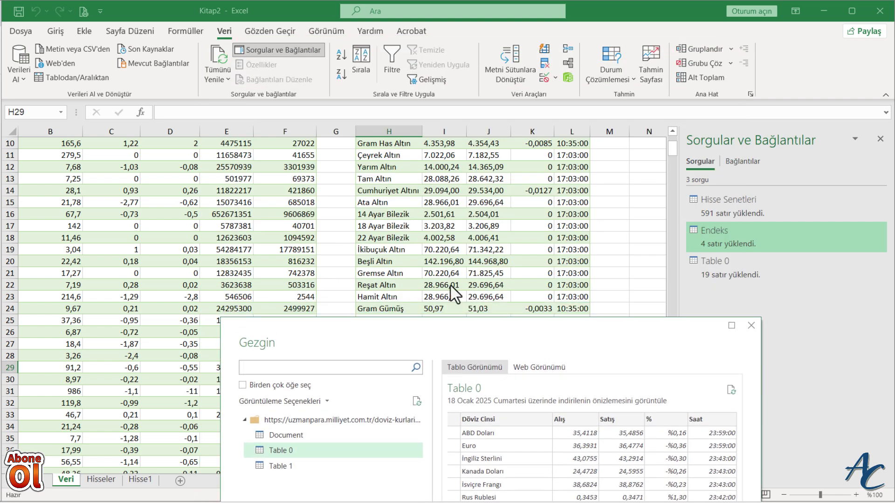
pyautogui.moveTo(504, 339); pyautogui.dragTo(469, 126)
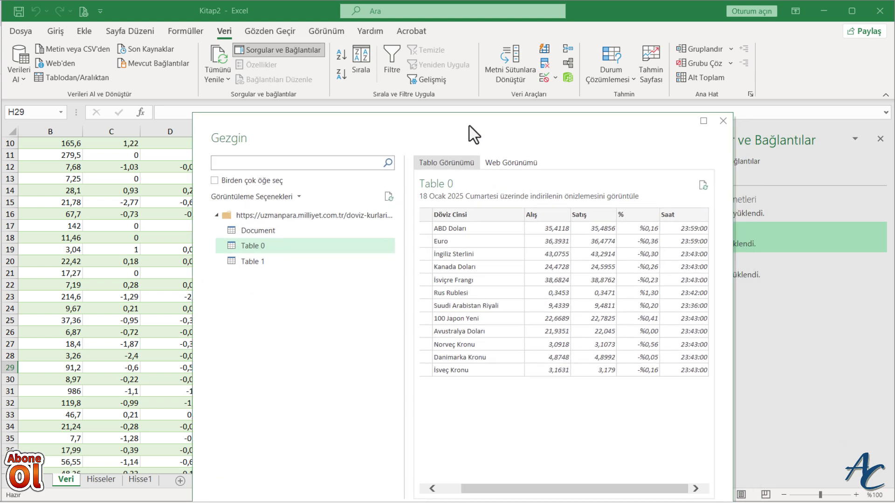
pyautogui.moveTo(488, 476); pyautogui.dragTo(453, 476)
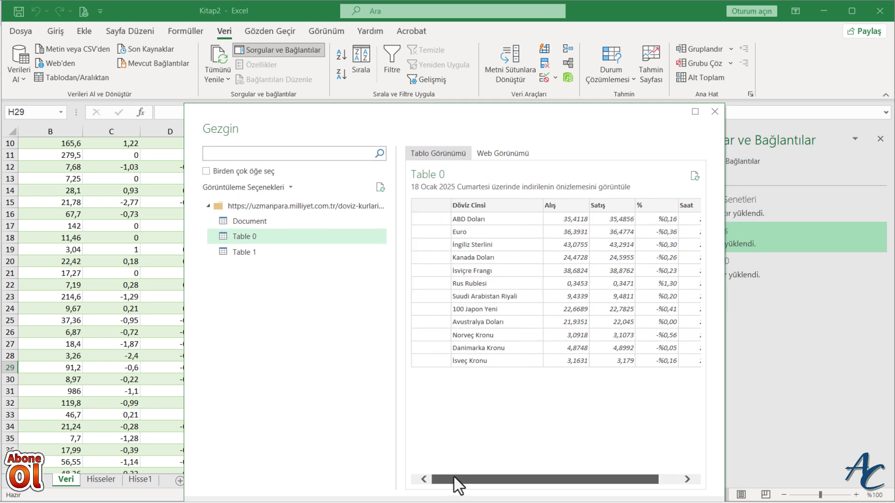
pyautogui.moveTo(382, 120); pyautogui.dragTo(345, 63)
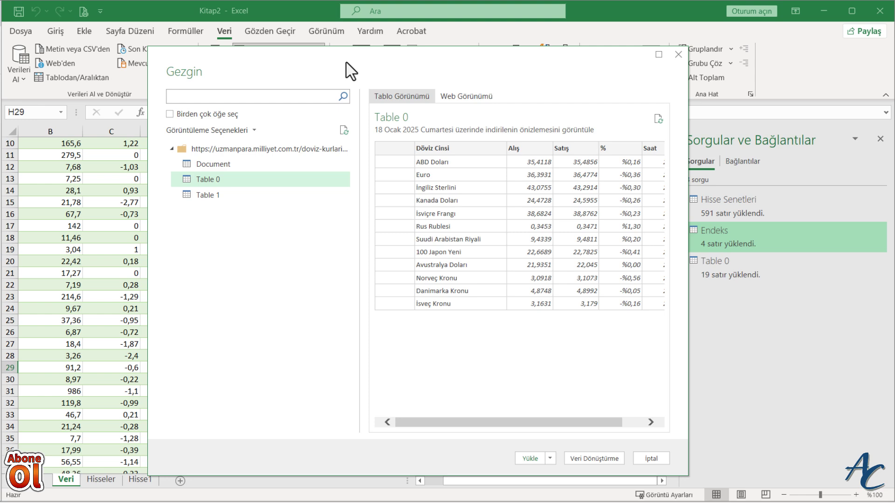
pyautogui.click(588, 466)
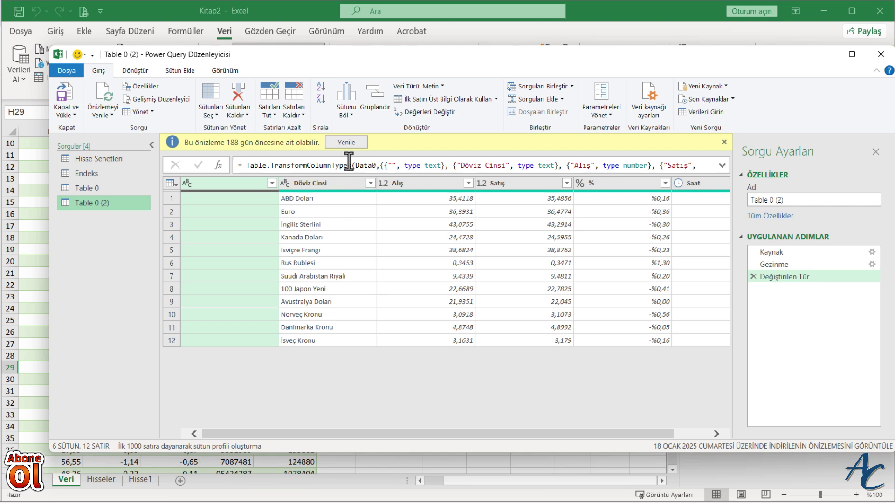
# Refresh the preview, remove the blank first column, and open the Kapat ve Yükle options
pyautogui.click(347, 144)
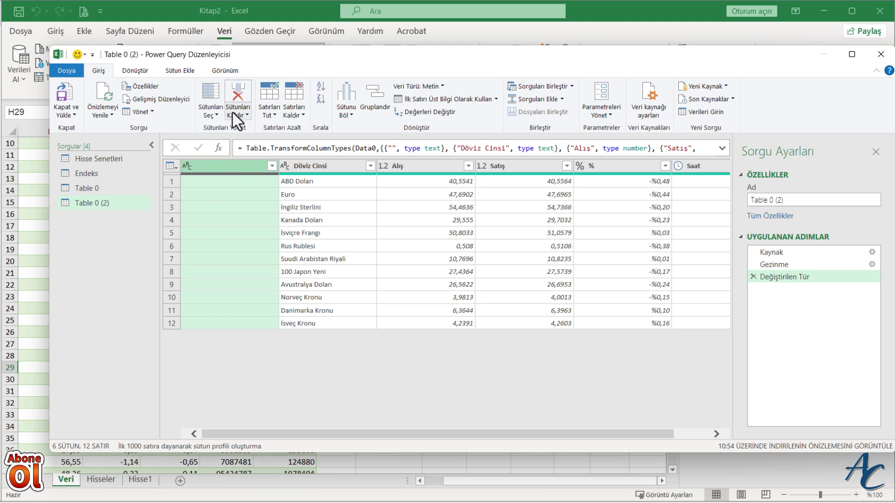
pyautogui.click(238, 99)
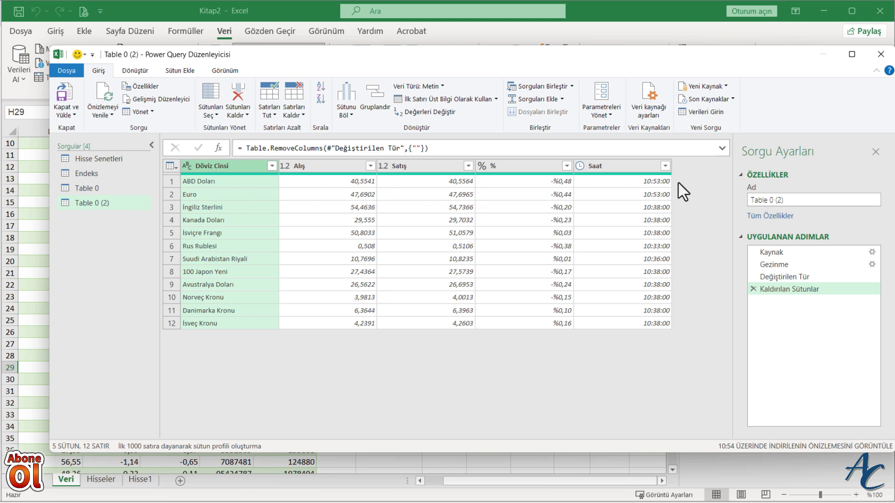
pyautogui.click(76, 112)
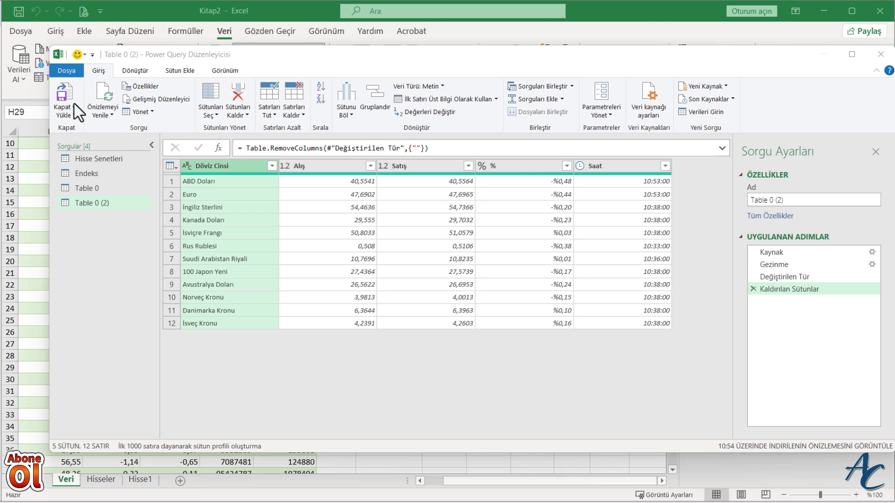
pyautogui.click(74, 115)
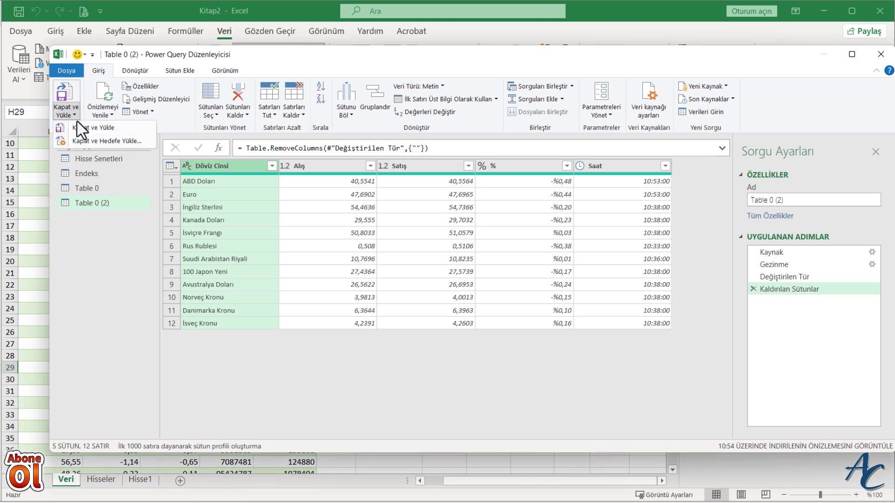
# Load the currency table onto the existing Veri sheet at cell H29
pyautogui.click(109, 144)
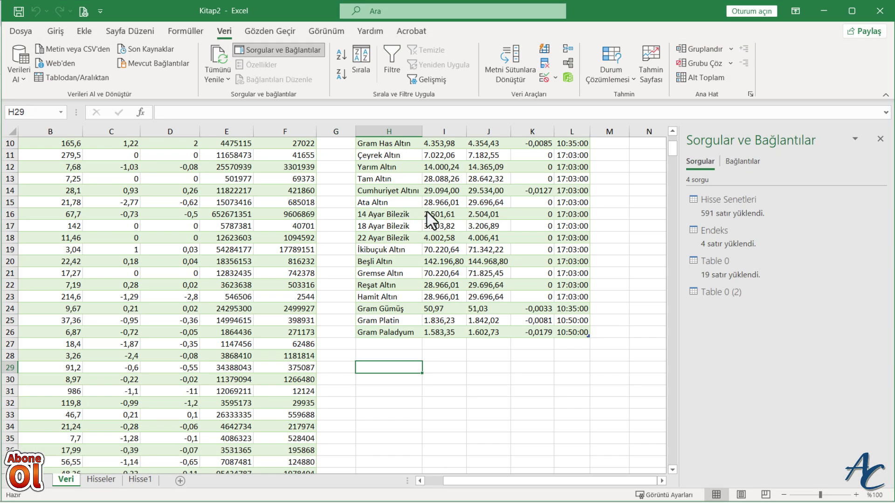
pyautogui.click(595, 300)
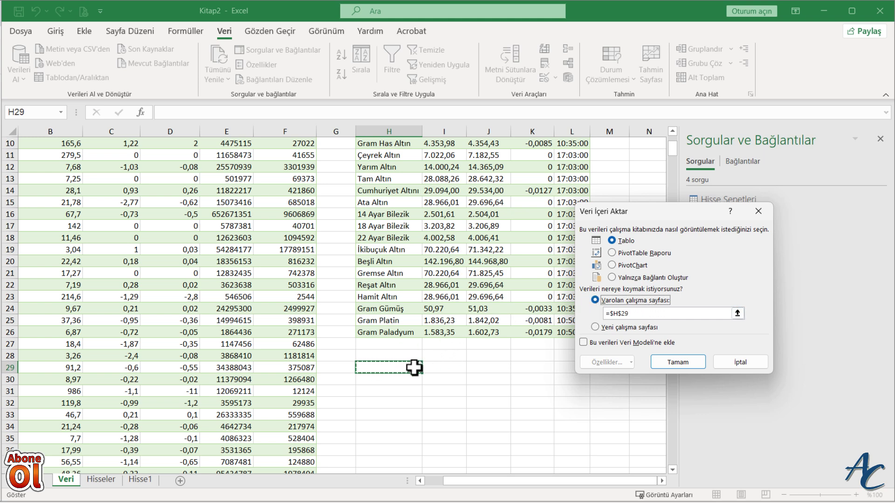
pyautogui.click(685, 363)
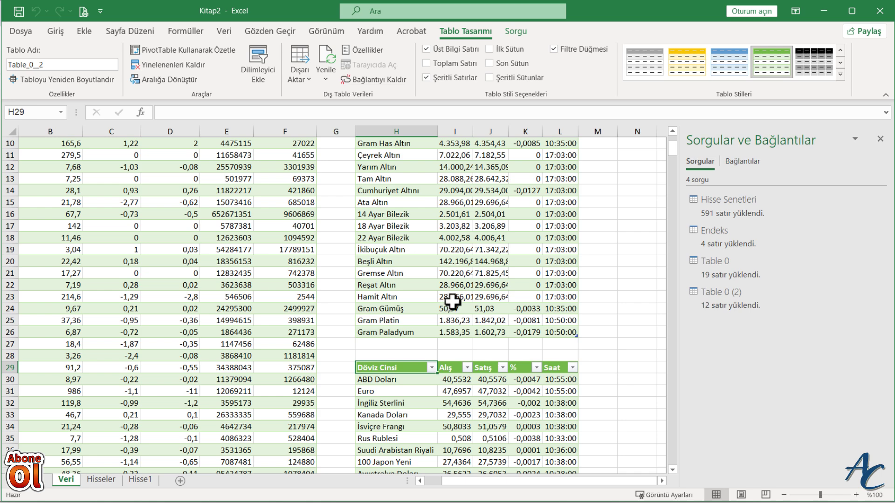
# Scroll through the Veri sheet to review the loaded gold and currency tables
pyautogui.scroll(-1, 452, 301)
pyautogui.scroll(-1, 455, 305)
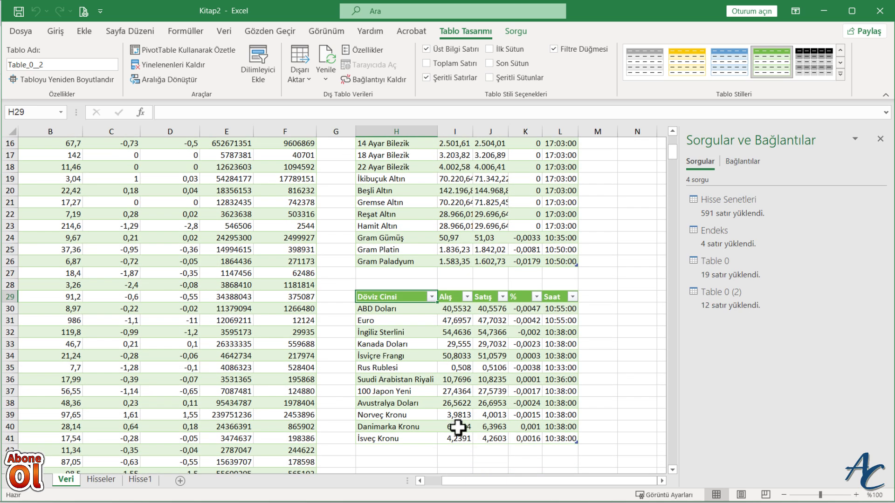
pyautogui.scroll(4, 460, 380)
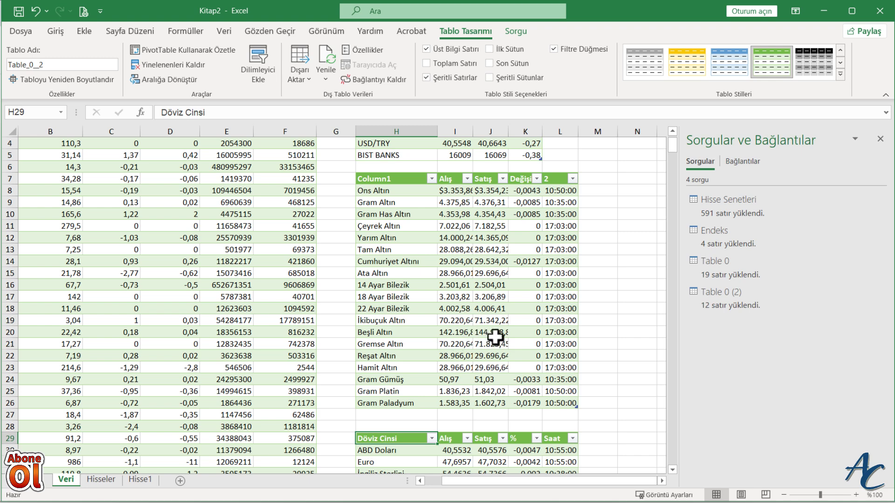
pyautogui.scroll(-3, 491, 308)
pyautogui.scroll(-2, 492, 325)
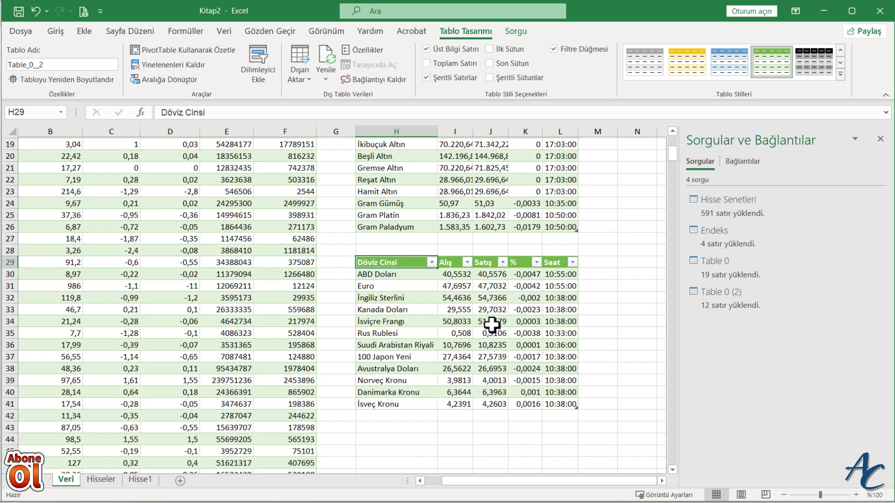
pyautogui.scroll(3, 483, 371)
pyautogui.scroll(2, 484, 371)
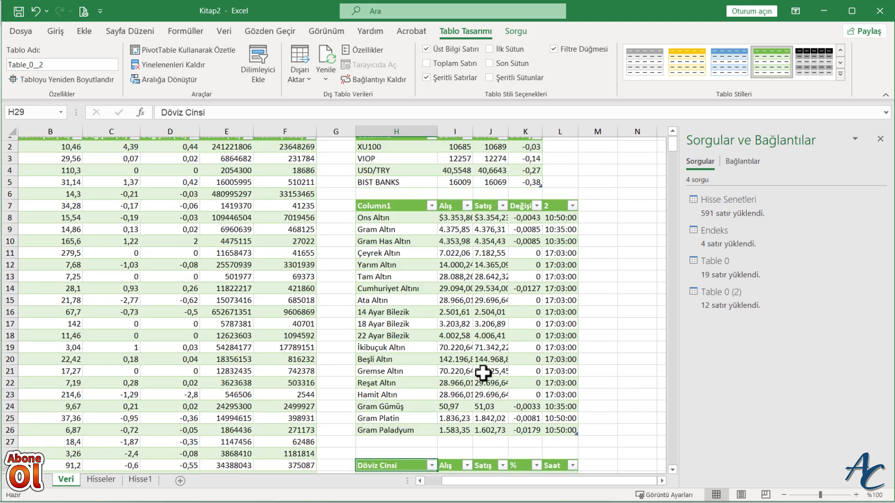
pyautogui.scroll(1, 414, 285)
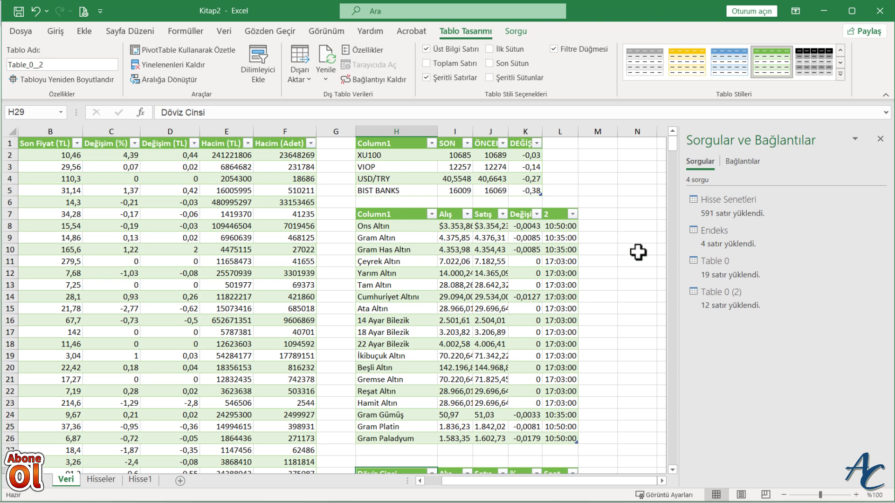
pyautogui.moveTo(719, 267)
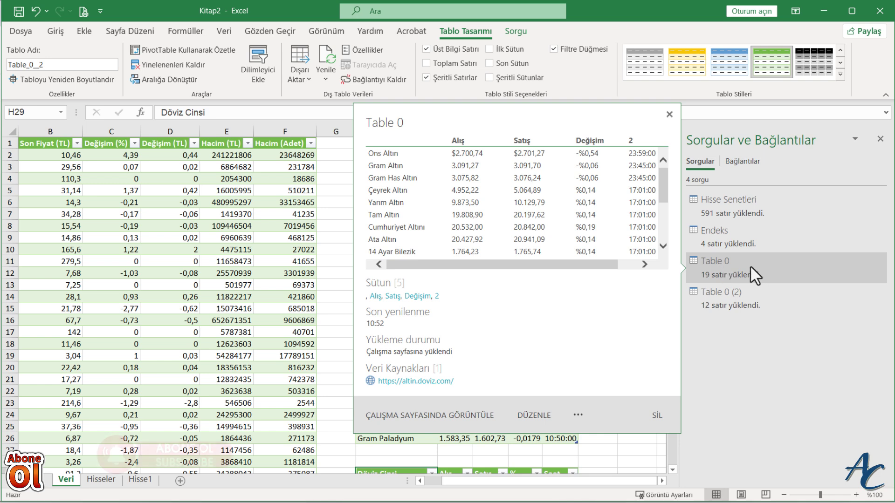
# Rename query Table 0 to 'Altın' and Table 0 (2) to 'Döviz'
pyautogui.click(750, 265)
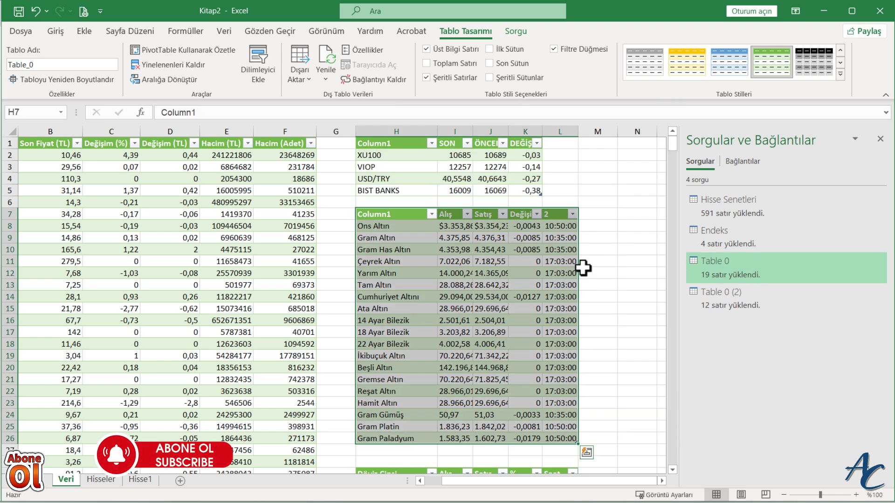
pyautogui.rightClick(714, 264)
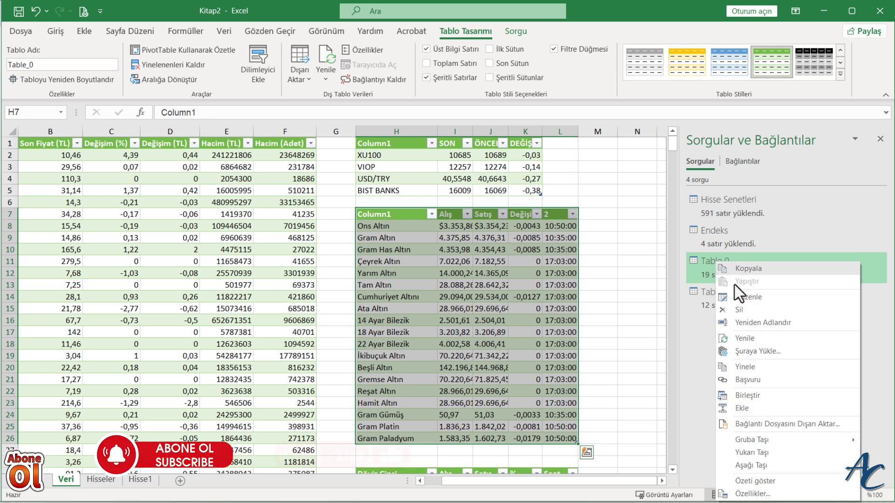
pyautogui.click(752, 322)
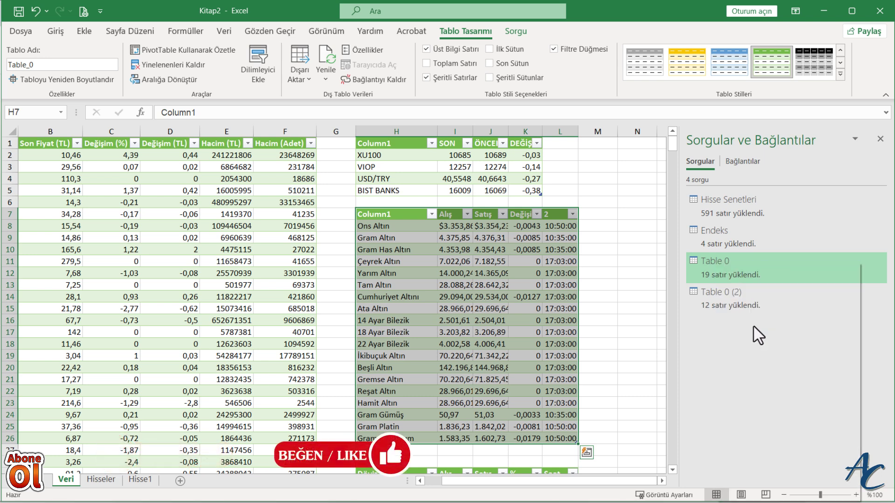
pyautogui.write('Altın')
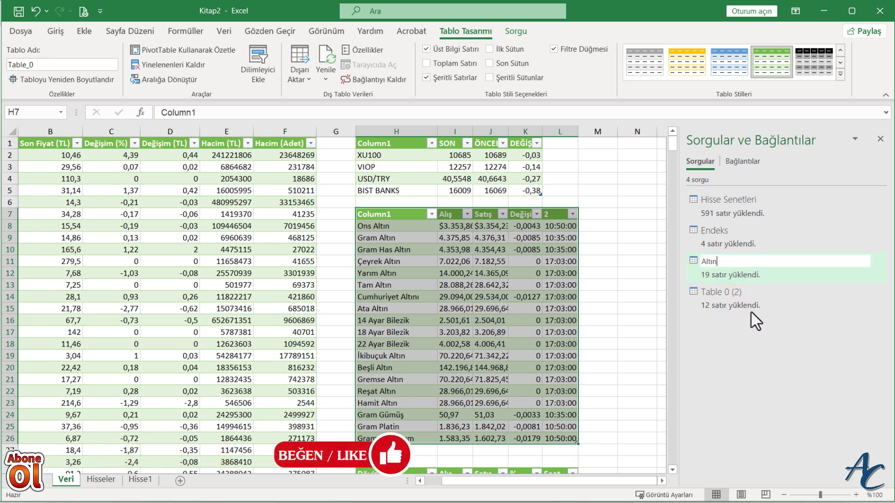
pyautogui.click(739, 296)
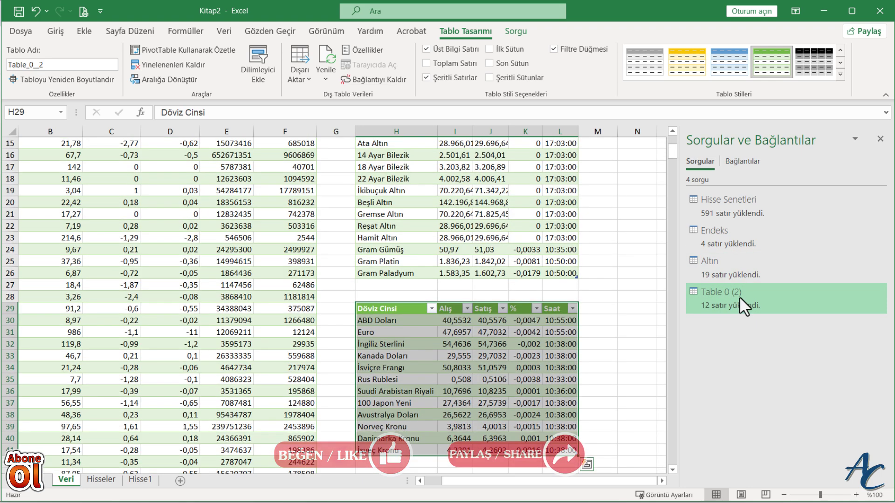
pyautogui.rightClick(739, 296)
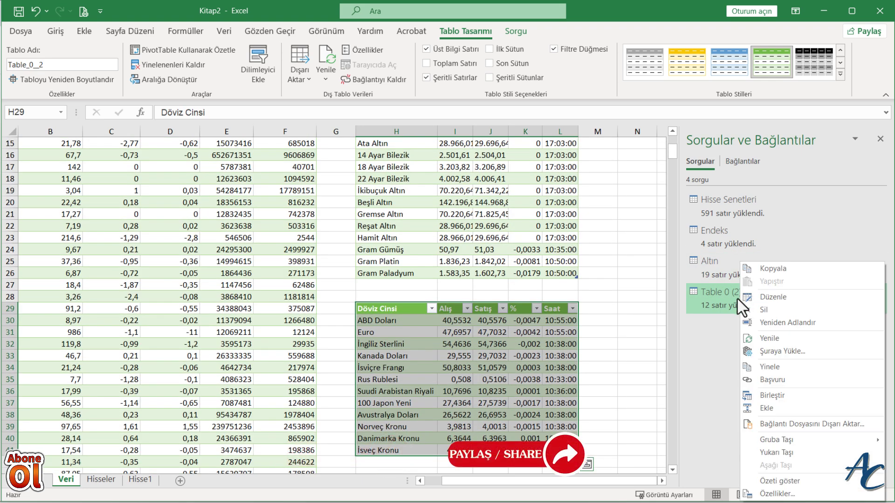
pyautogui.click(768, 324)
pyautogui.write('Döviz')
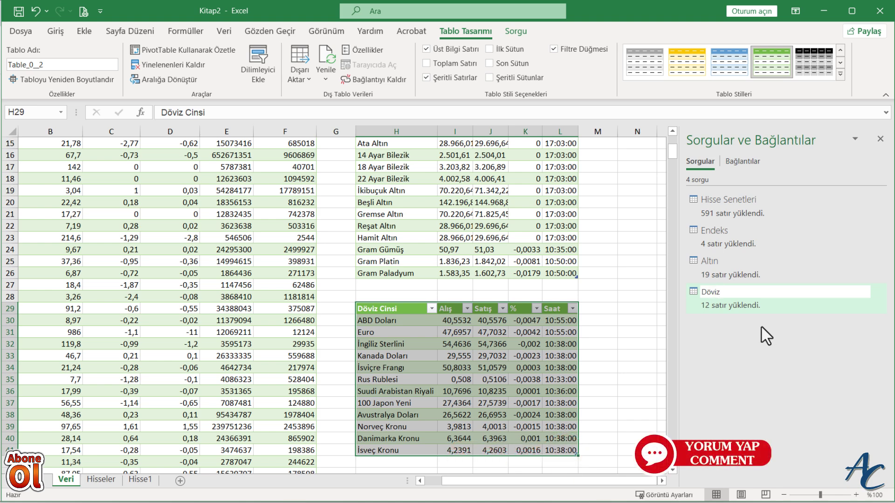
pyautogui.press('Return')
# Review the Endeks table and select empty cell N1 for the next table
pyautogui.click(720, 235)
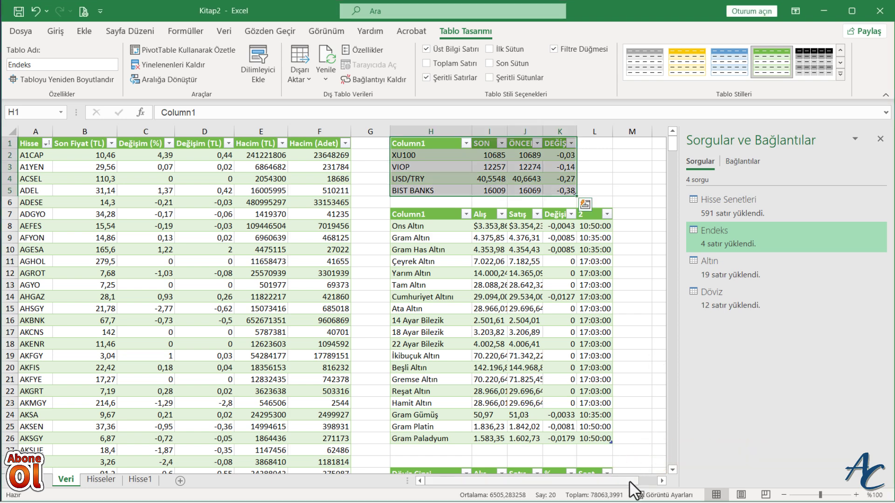
pyautogui.moveTo(631, 481); pyautogui.dragTo(652, 481)
pyautogui.scroll(-3, 457, 361)
pyautogui.scroll(-5, 463, 378)
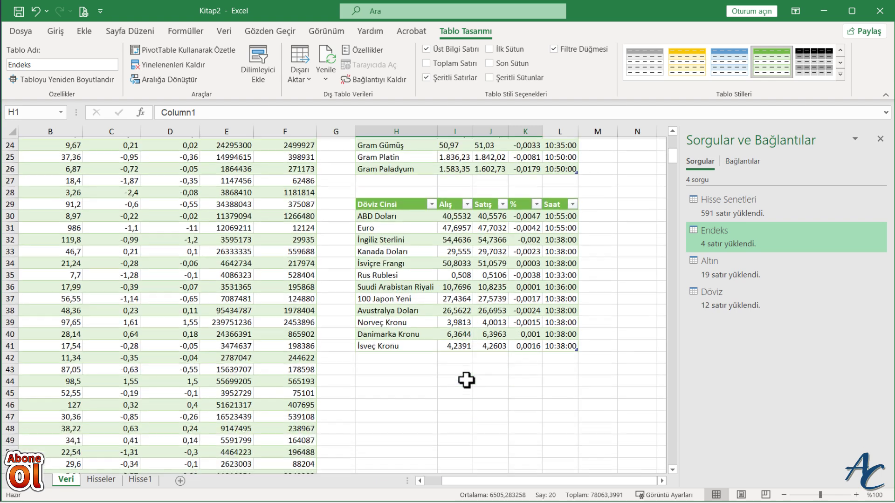
pyautogui.scroll(5, 464, 378)
pyautogui.scroll(3, 480, 368)
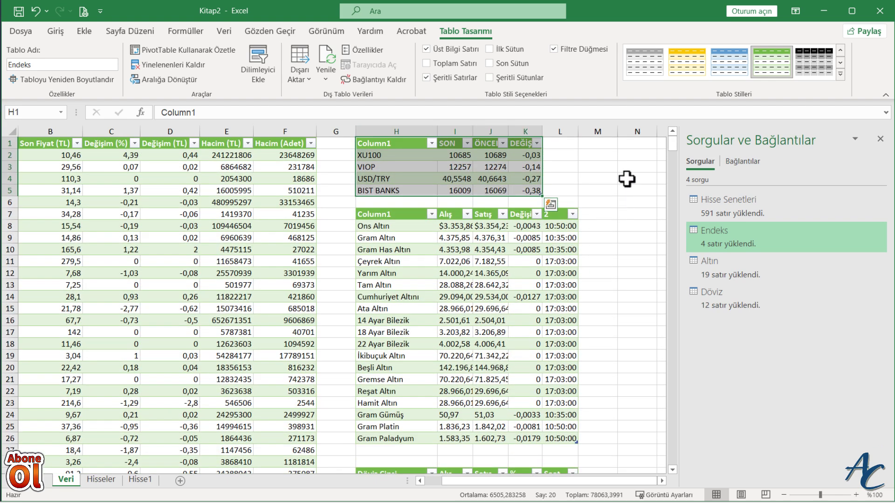
pyautogui.click(634, 145)
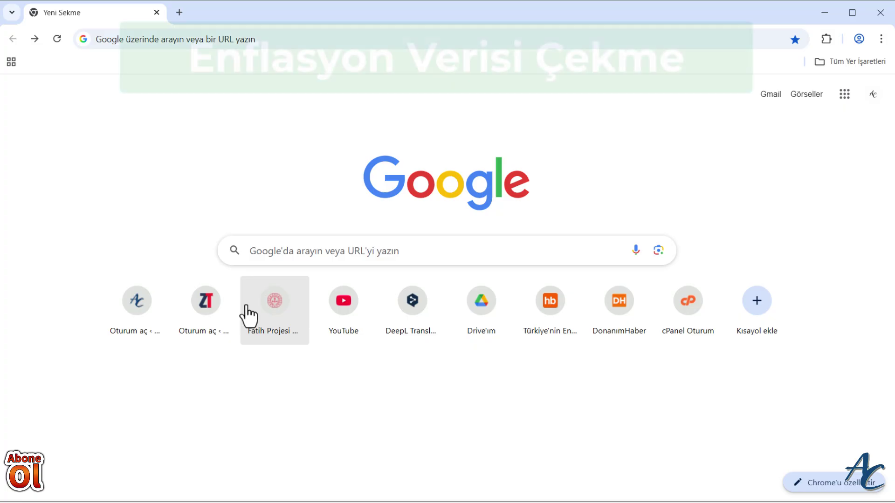
# Search Google for 'tcmb' and open the TCMB Tüketici Fiyatları inflation page
pyautogui.click(275, 261)
pyautogui.write('t')
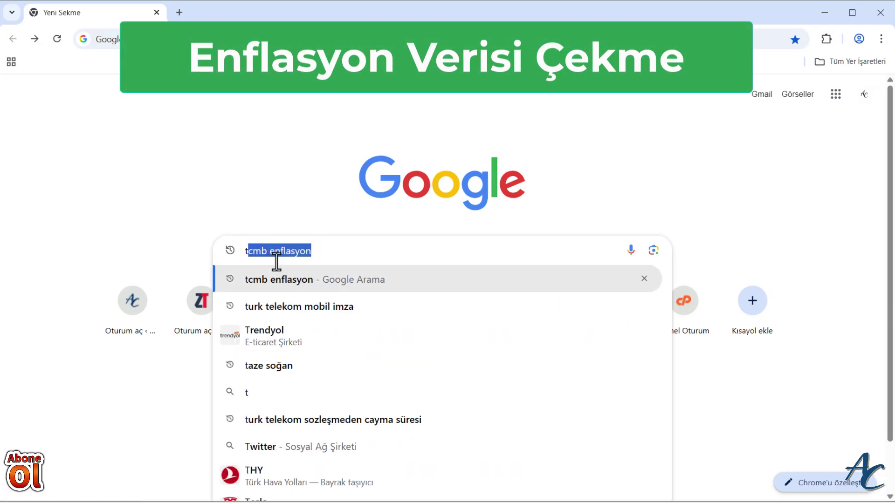
pyautogui.write('cmb')
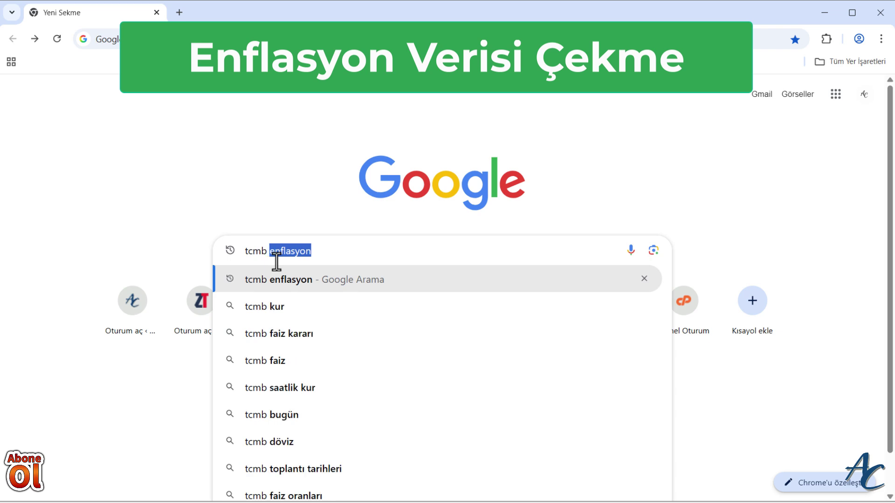
pyautogui.press('Return')
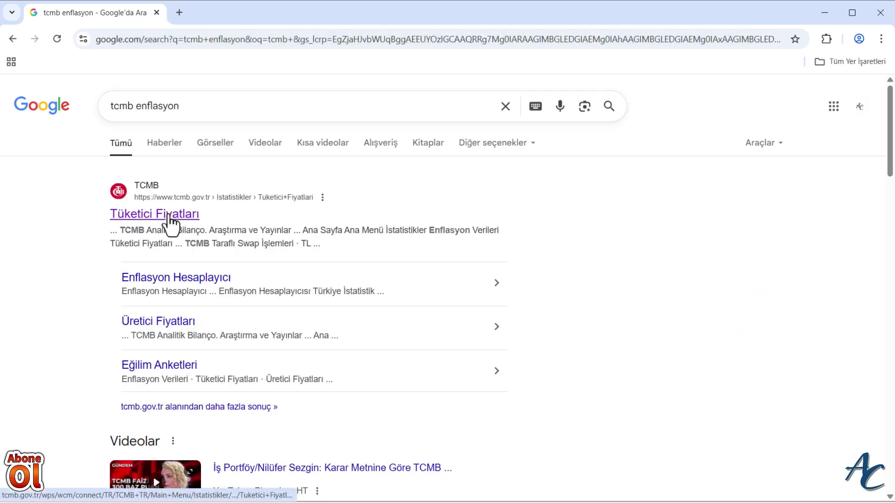
pyautogui.click(170, 223)
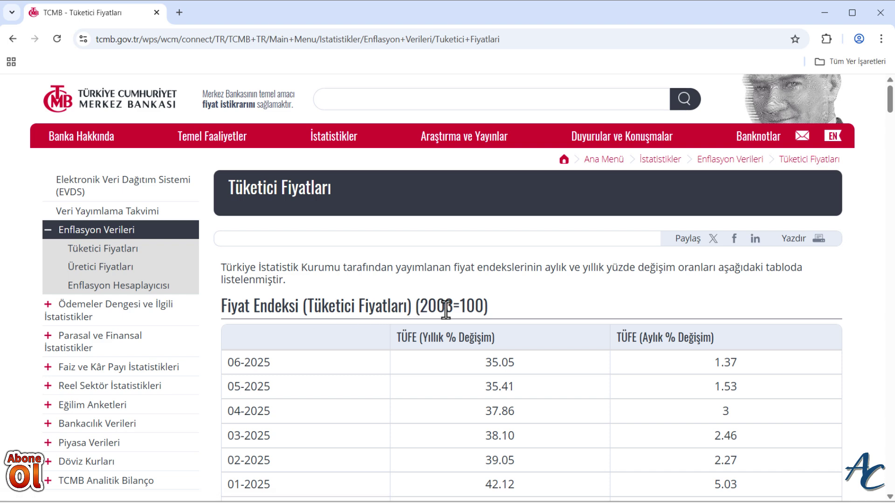
pyautogui.scroll(-3, 601, 322)
pyautogui.scroll(-4, 601, 321)
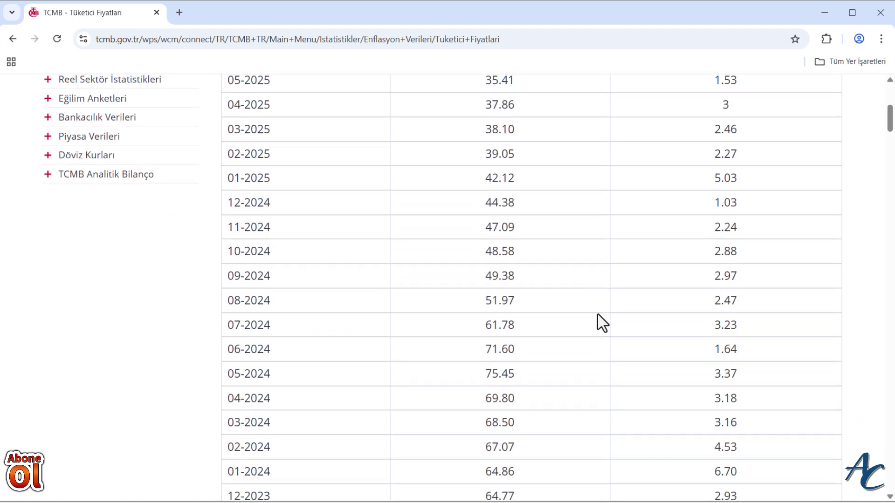
pyautogui.scroll(5, 598, 321)
# Copy the inflation page address and paste it into Excel's Web'den import dialog
pyautogui.click(269, 38)
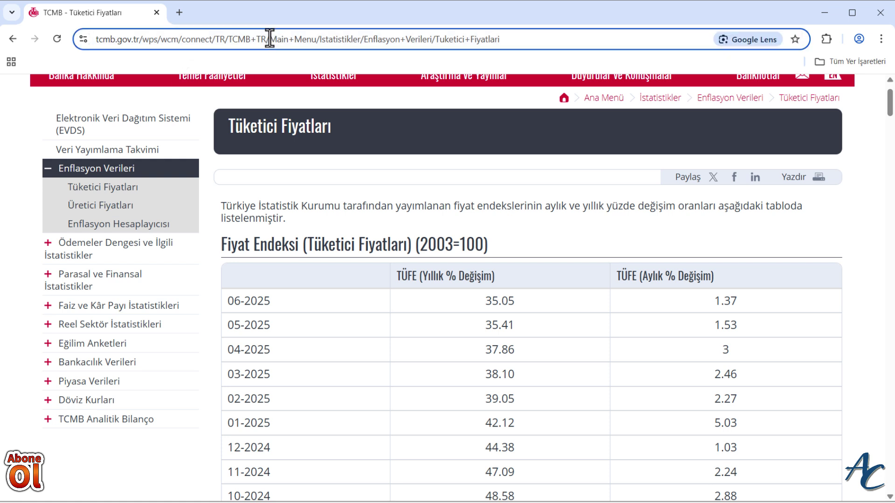
pyautogui.rightClick(269, 39)
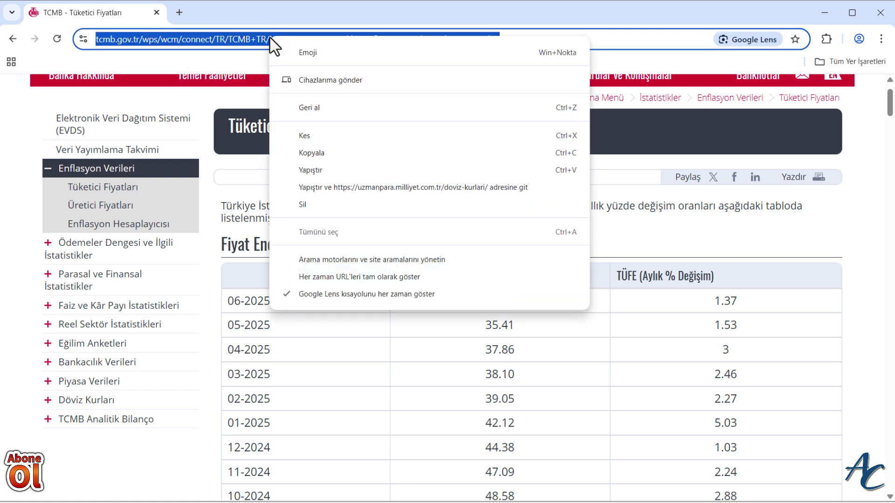
pyautogui.click(311, 154)
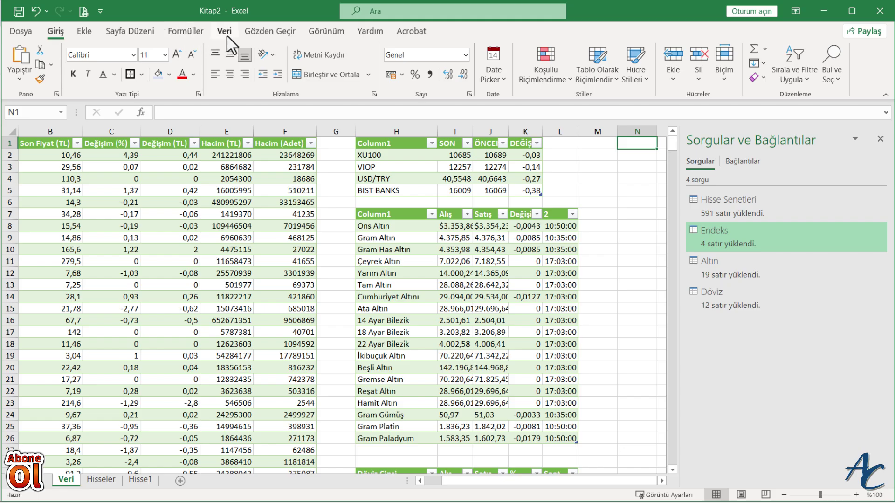
pyautogui.click(224, 31)
pyautogui.click(69, 61)
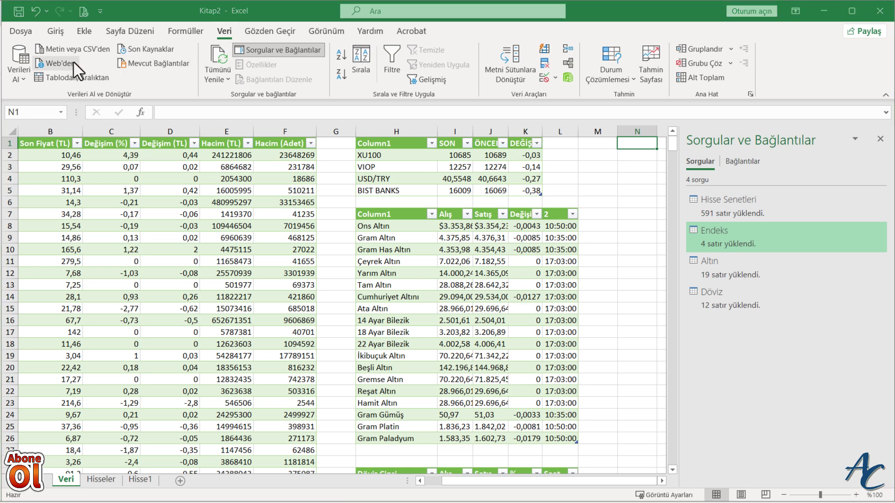
pyautogui.hotkey('ctrl', 'v')
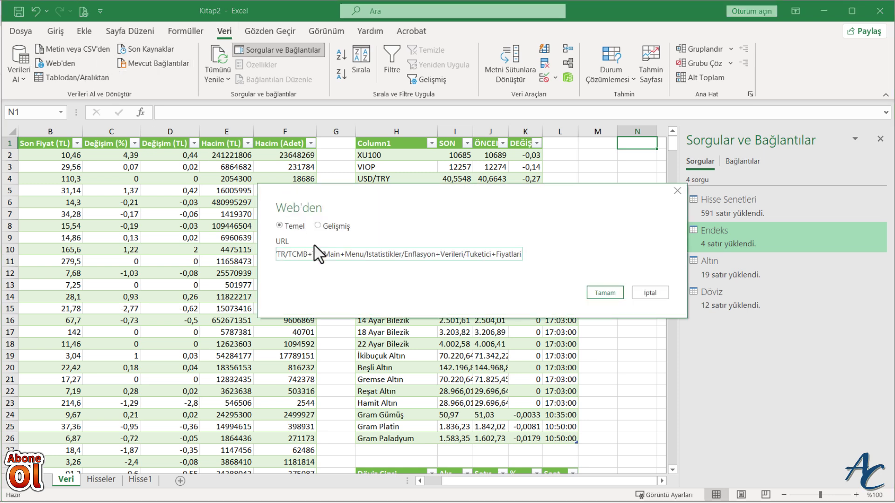
# Load the Fiyat Endeksi (Tüketici Fiyatları) table to the existing sheet at $N$1
pyautogui.click(605, 293)
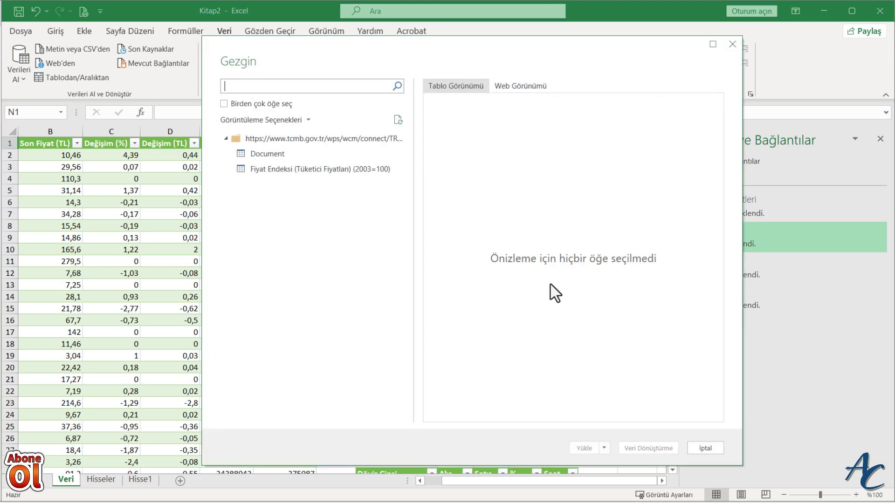
pyautogui.click(267, 154)
pyautogui.click(269, 168)
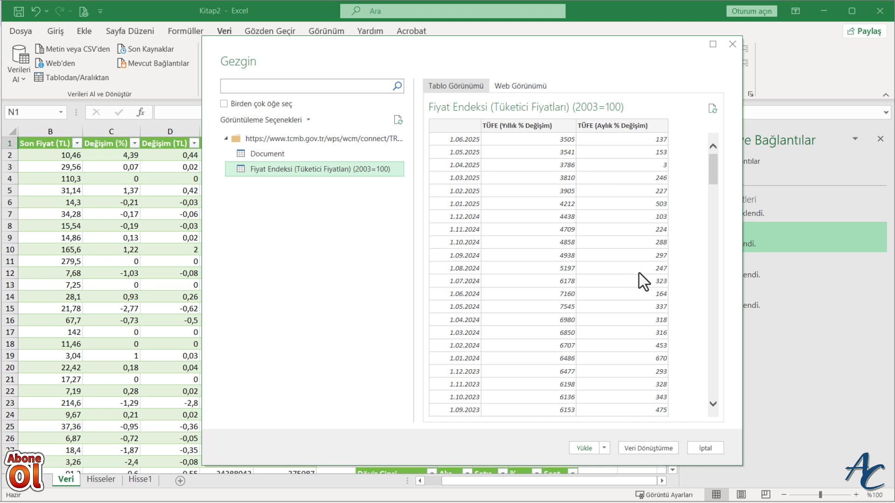
pyautogui.click(628, 482)
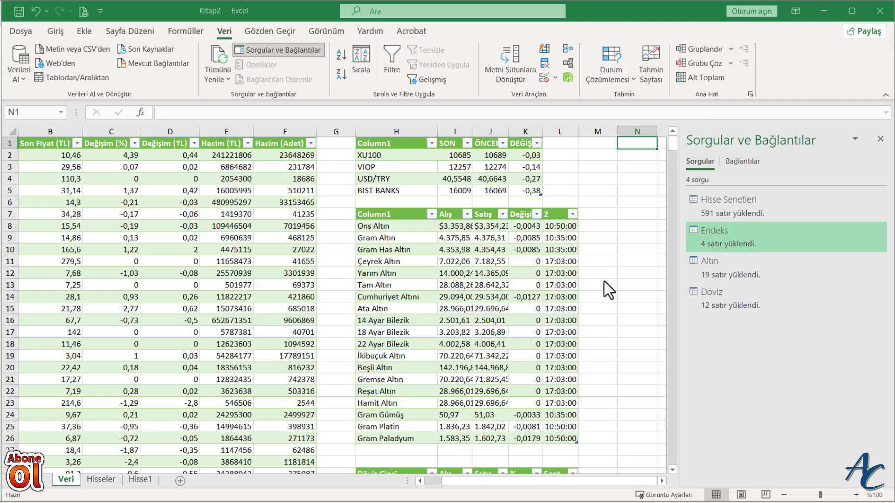
pyautogui.click(607, 301)
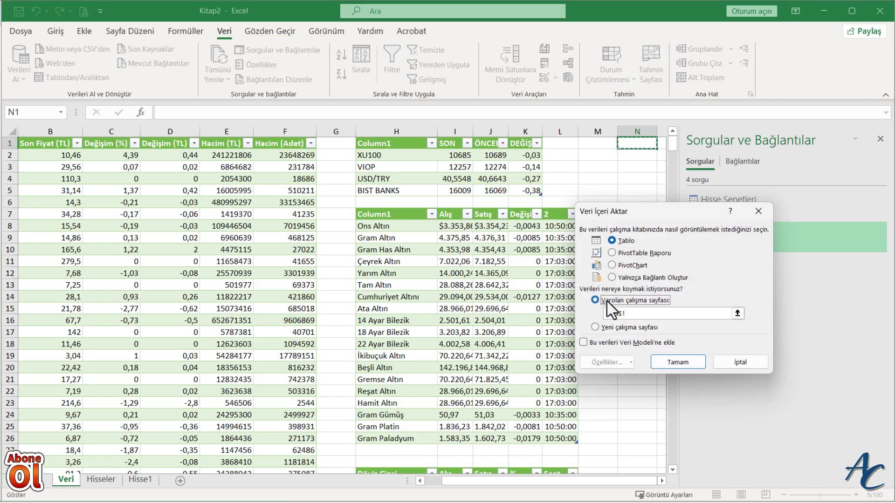
pyautogui.click(637, 146)
pyautogui.click(677, 363)
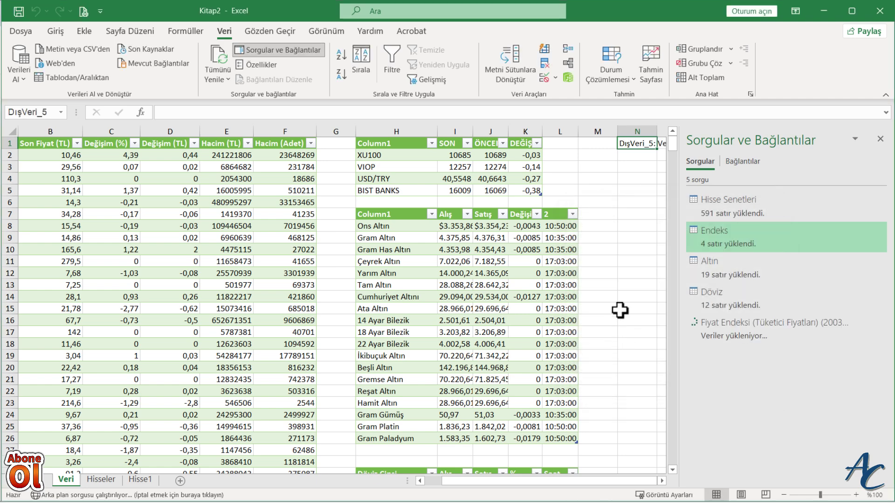
# Scroll right to view the TÜFE columns, then select the Hisse Senetleri query
pyautogui.hscroll(2, 663, 485)
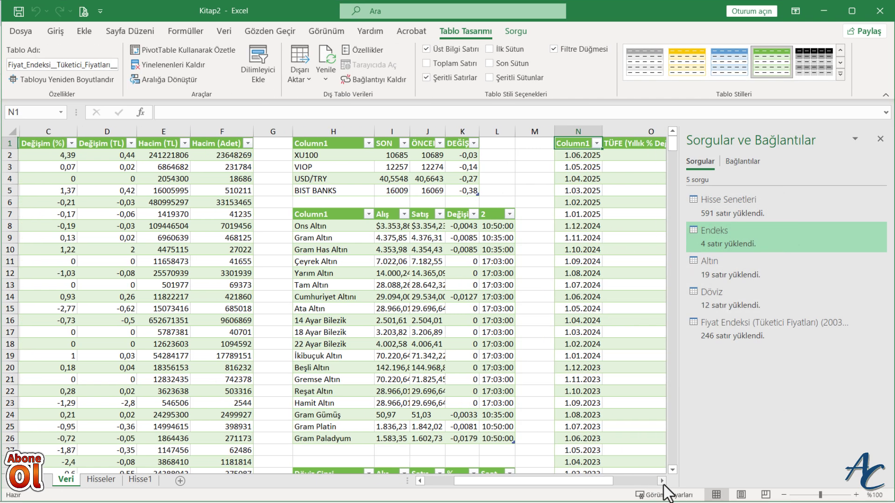
pyautogui.hscroll(3, 664, 486)
pyautogui.hscroll(1, 664, 485)
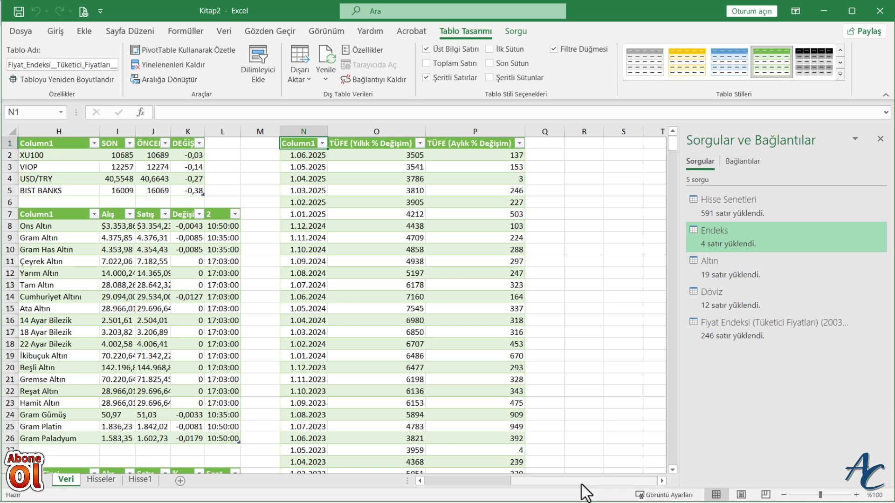
pyautogui.moveTo(581, 485); pyautogui.dragTo(569, 485)
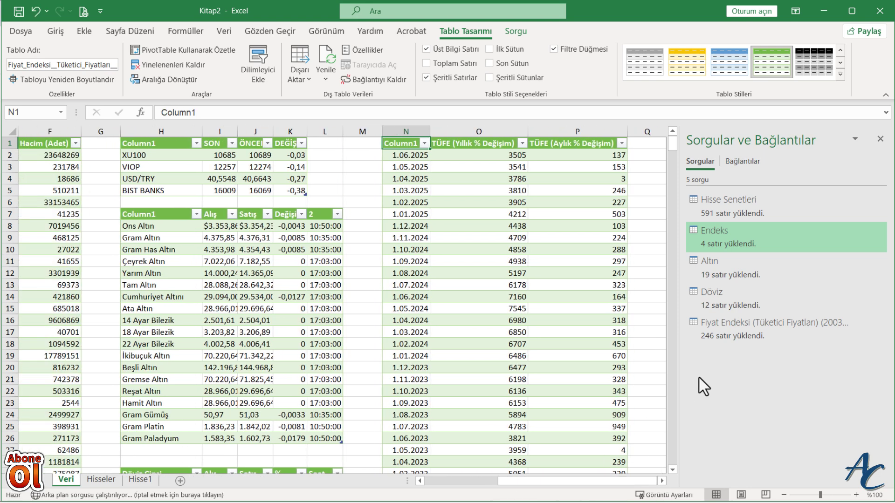
pyautogui.click(728, 205)
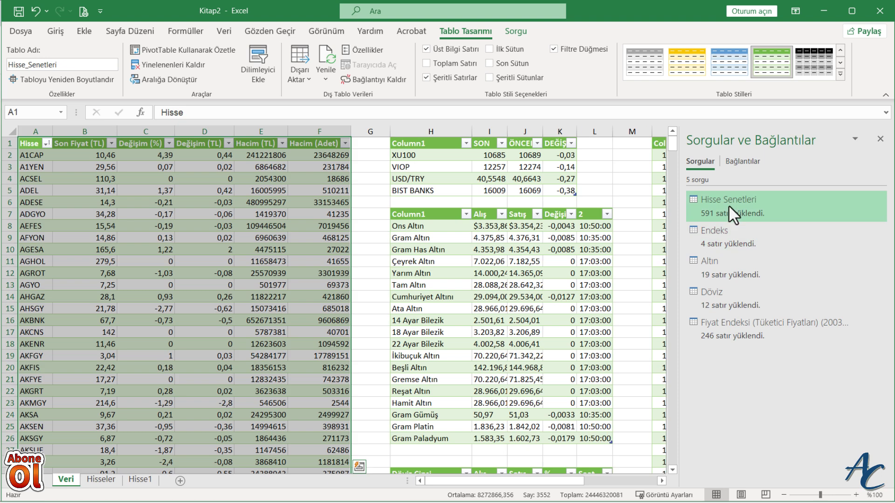
# Set Hisse Senetleri properties: refresh every 5 minutes, refresh on open, Fast Data Load
pyautogui.click(880, 140)
pyautogui.click(224, 31)
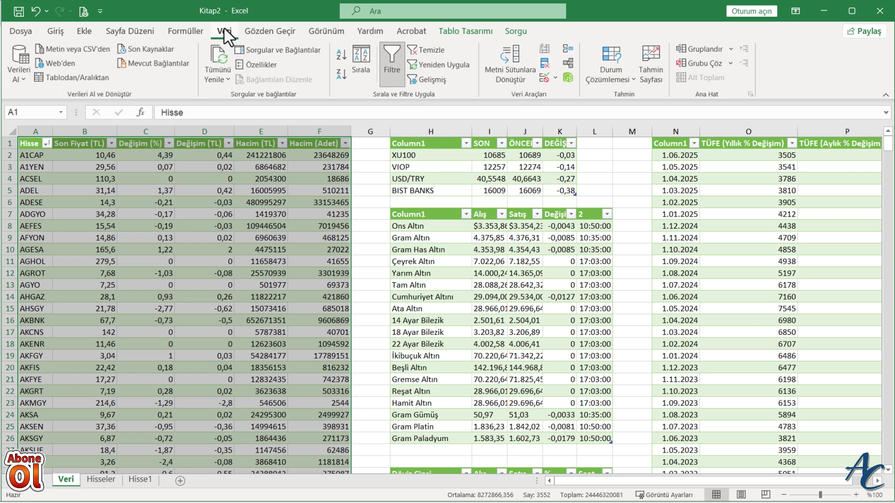
pyautogui.click(283, 50)
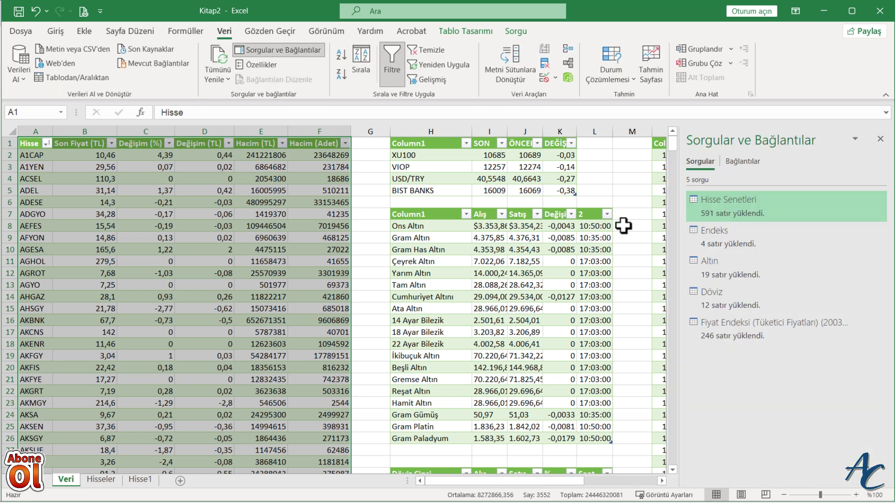
pyautogui.rightClick(735, 206)
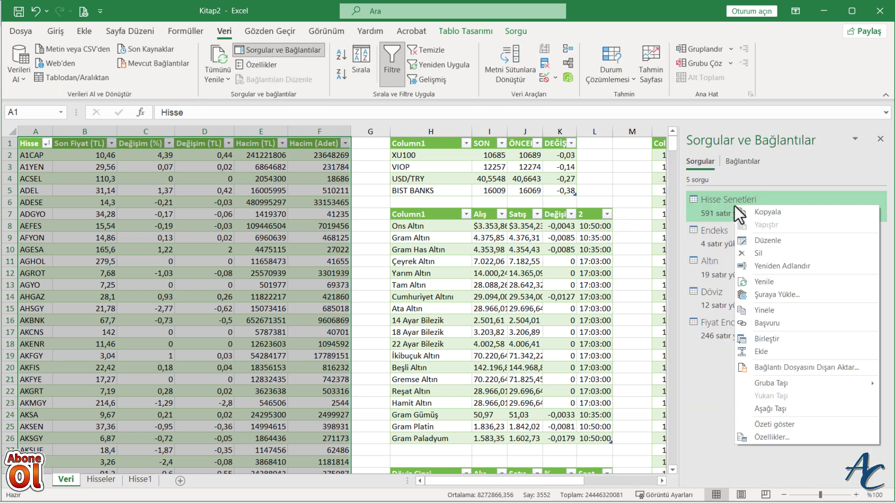
pyautogui.click(773, 435)
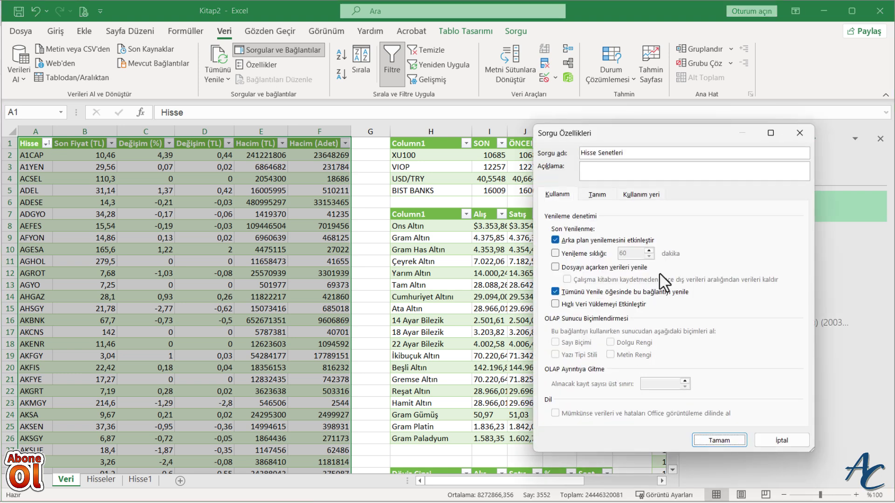
pyautogui.click(555, 253)
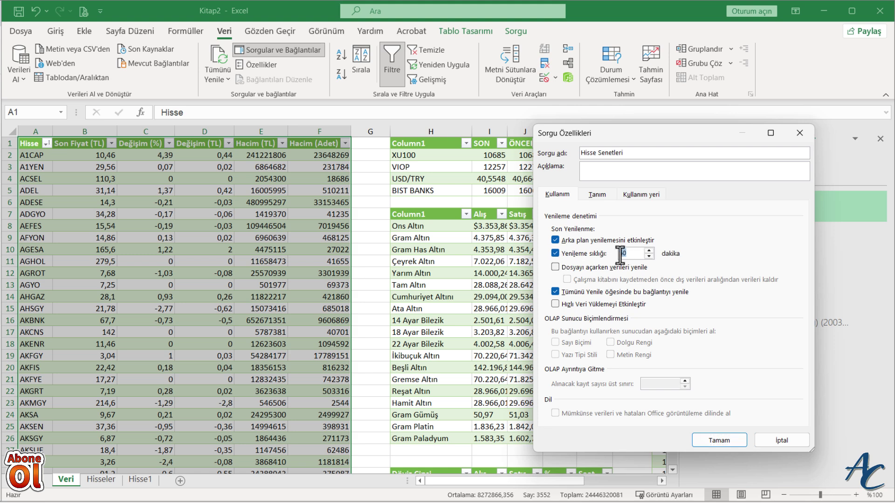
pyautogui.write('5')
pyautogui.click(620, 268)
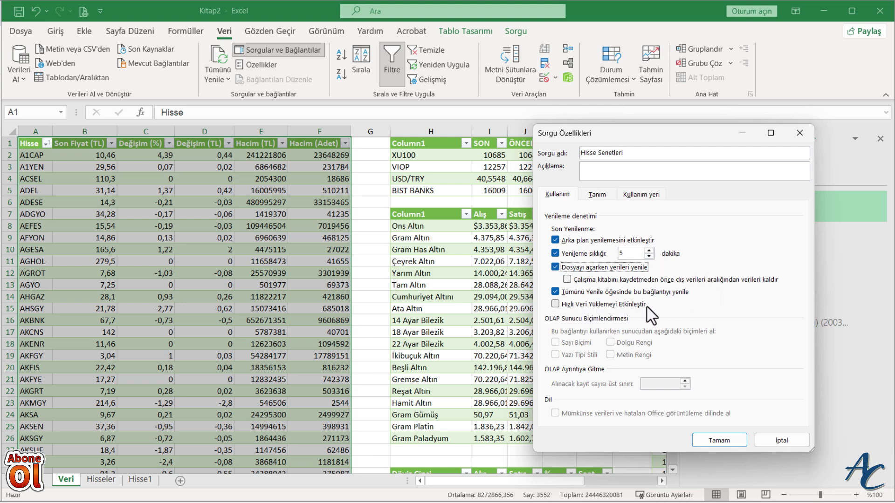
pyautogui.click(555, 305)
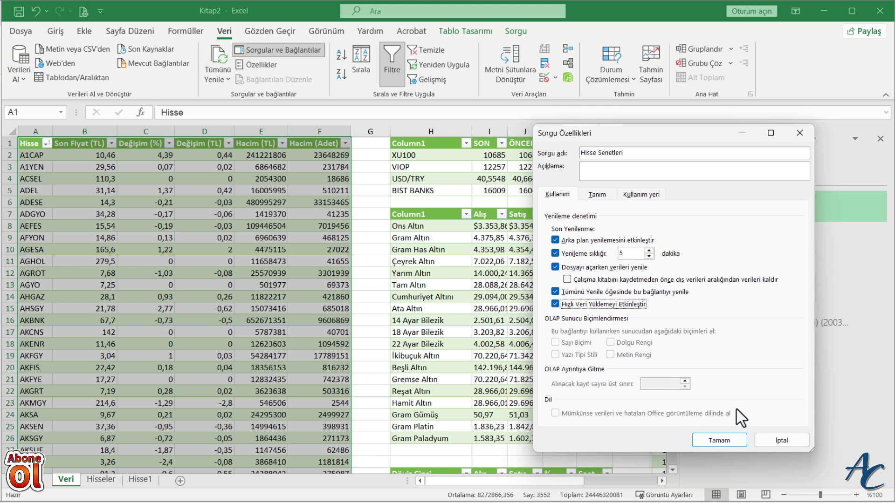
pyautogui.click(727, 440)
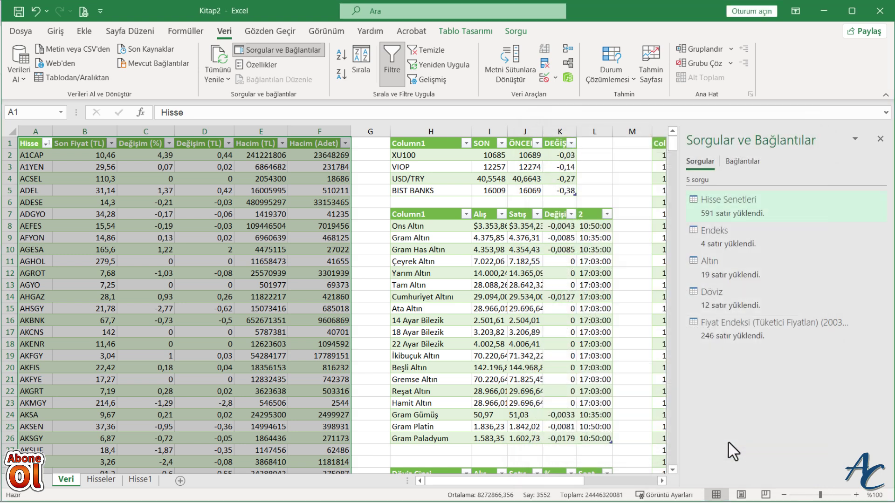
# Set the Endeks query to refresh every 5 minutes and on open, with Fast Data Load
pyautogui.rightClick(731, 234)
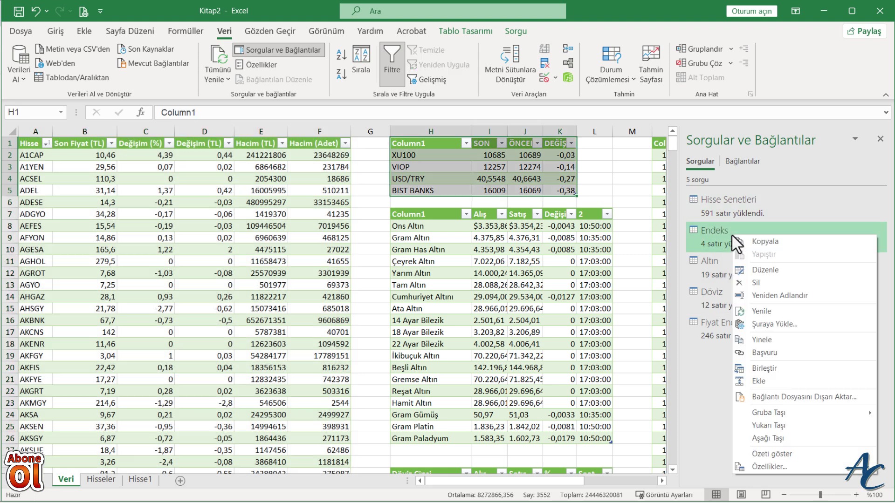
pyautogui.click(756, 466)
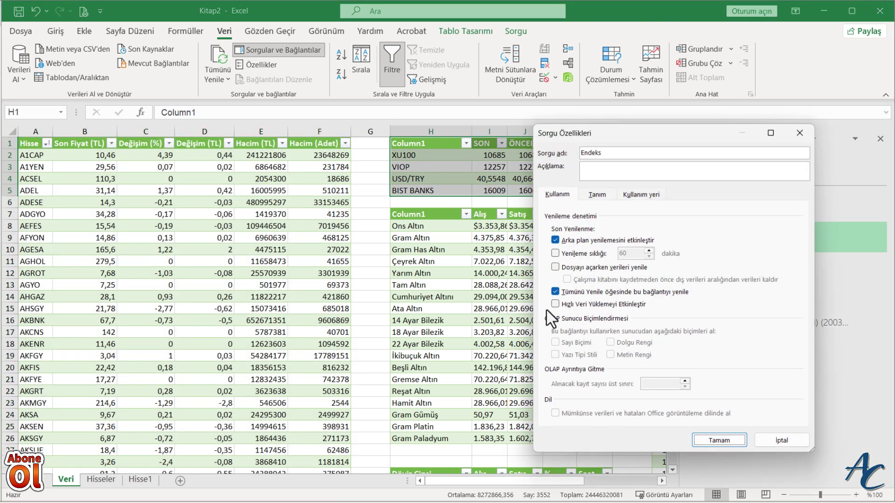
pyautogui.click(554, 253)
pyautogui.doubleClick(629, 253)
pyautogui.write('5')
pyautogui.click(554, 267)
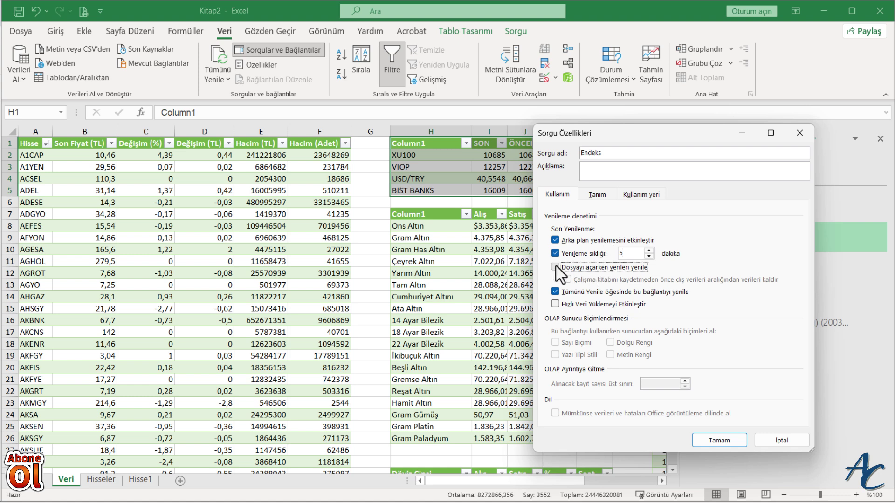
pyautogui.click(554, 304)
pyautogui.click(719, 440)
# Set the Altın query to refresh every 5 minutes and on open, with Fast Data Load
pyautogui.rightClick(713, 261)
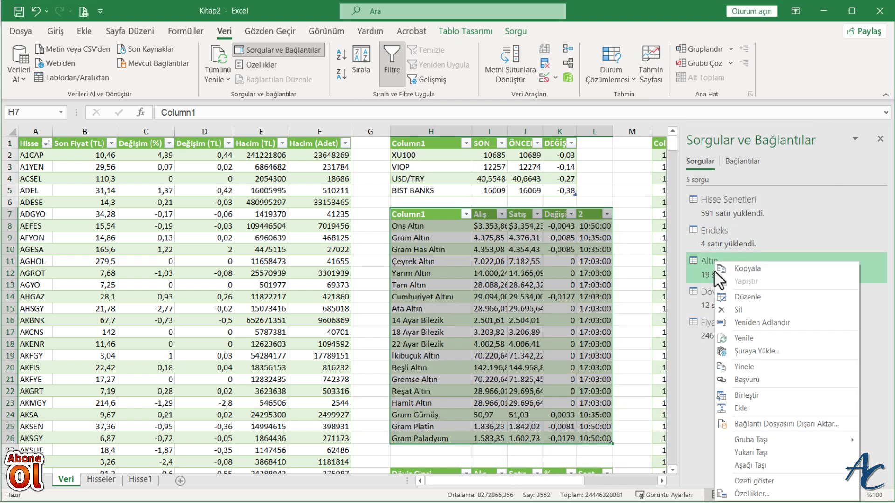
pyautogui.click(750, 494)
pyautogui.doubleClick(629, 253)
pyautogui.write('5')
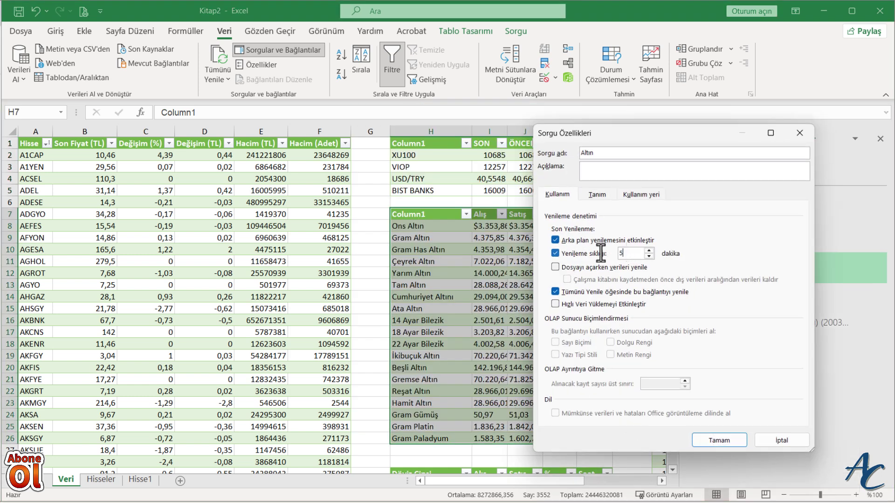
pyautogui.click(555, 267)
pyautogui.click(554, 304)
pyautogui.click(719, 440)
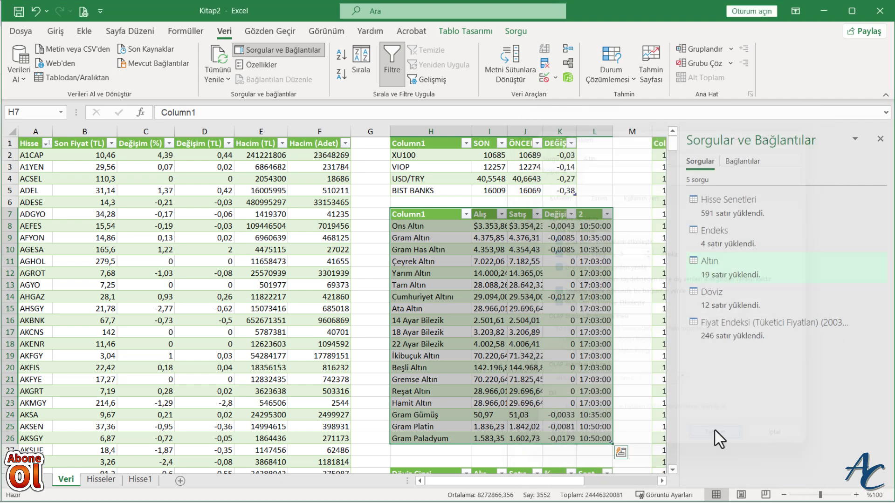
# Set the Döviz query to refresh every 5 minutes and on open, with Fast Data Load
pyautogui.rightClick(703, 293)
pyautogui.click(746, 489)
pyautogui.doubleClick(626, 253)
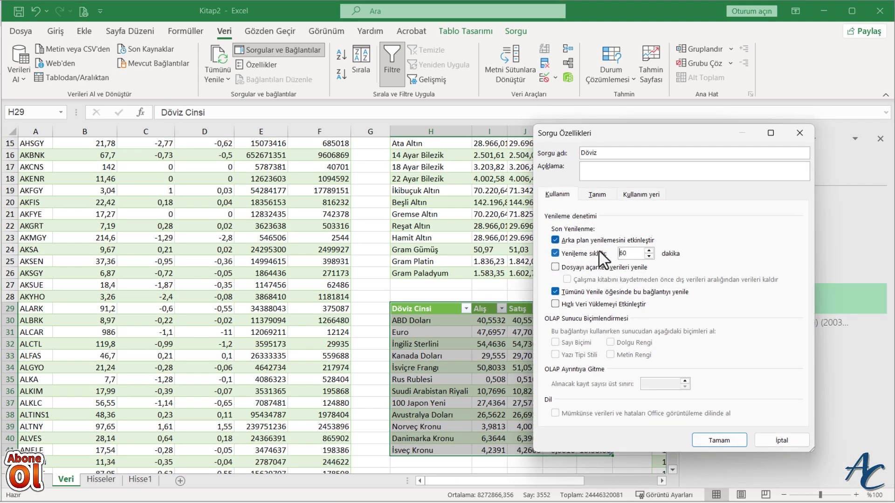
pyautogui.click(554, 267)
pyautogui.click(555, 304)
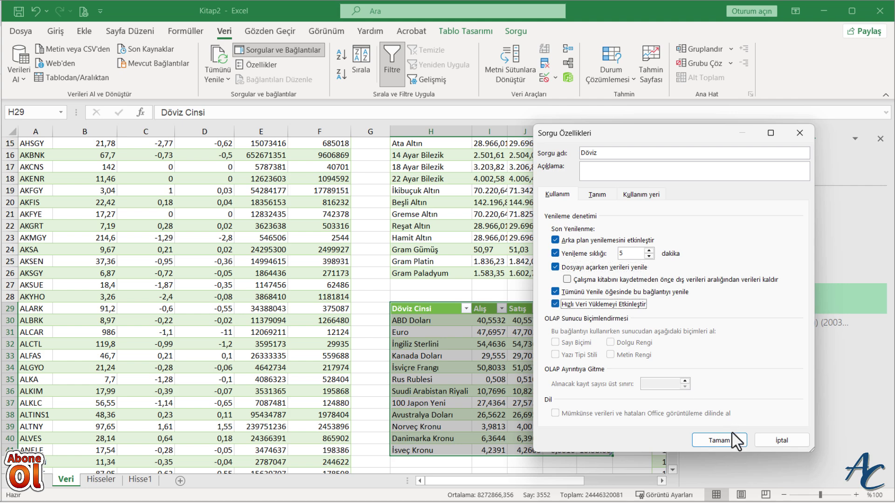
pyautogui.click(729, 439)
# Set the Fiyat Endeksi query to refresh on file open with Fast Data Load
pyautogui.rightClick(722, 329)
pyautogui.click(745, 488)
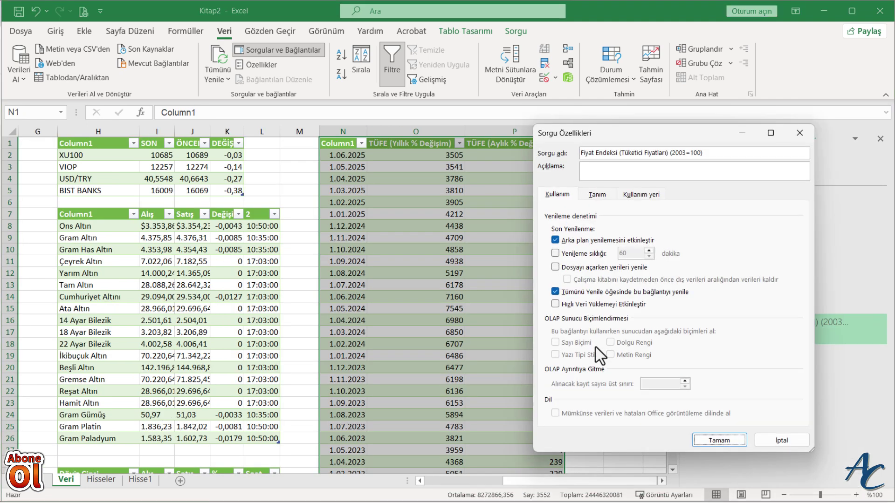
pyautogui.click(555, 268)
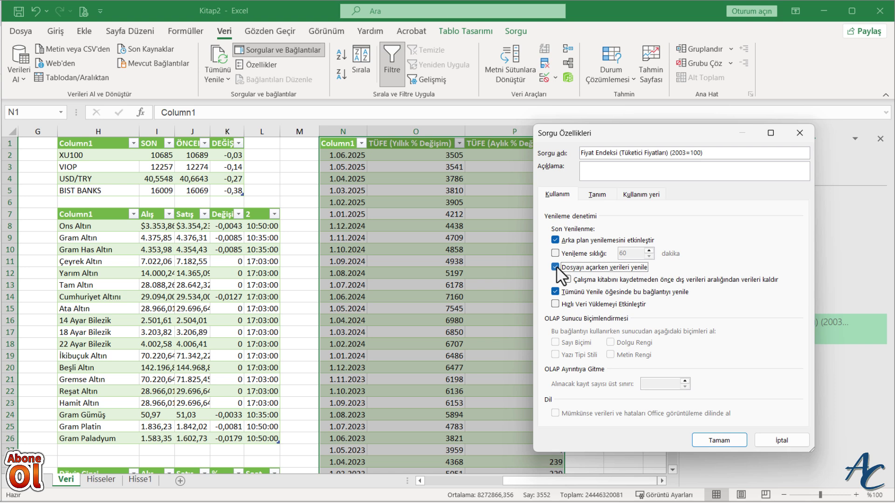
pyautogui.click(556, 306)
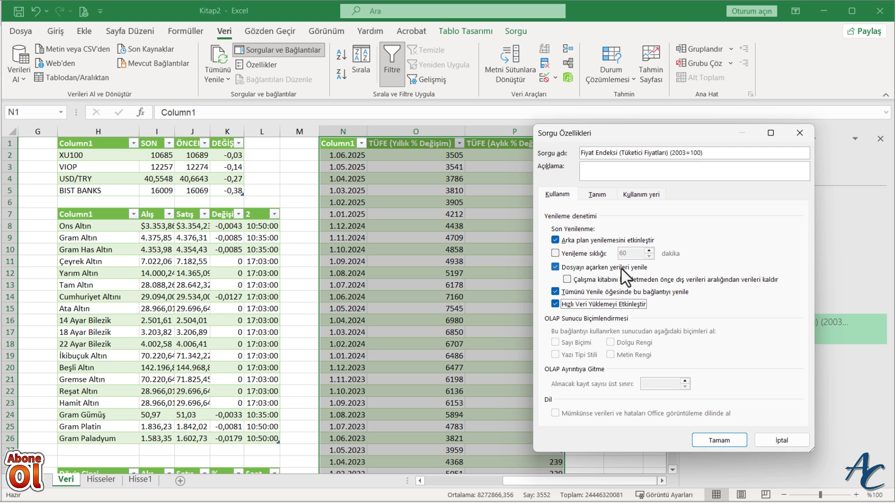
pyautogui.click(716, 441)
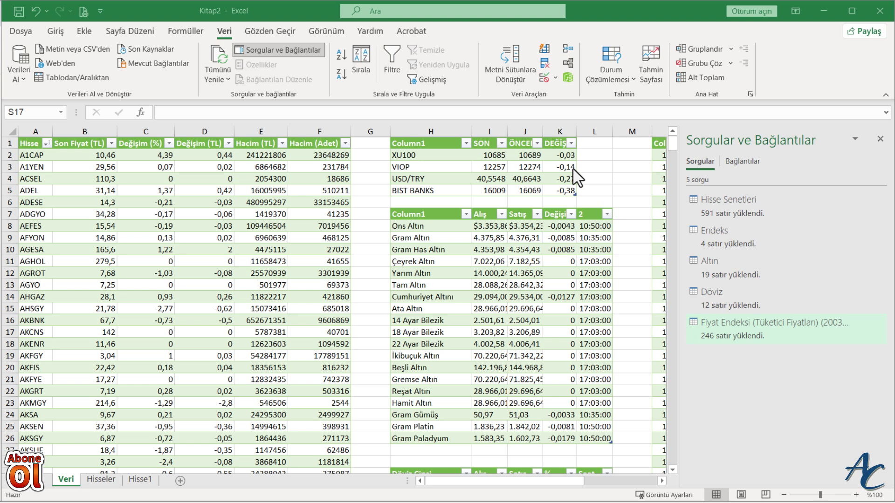
# Refresh all queries, then refresh the Altın gold-price query again on its own
pyautogui.click(223, 68)
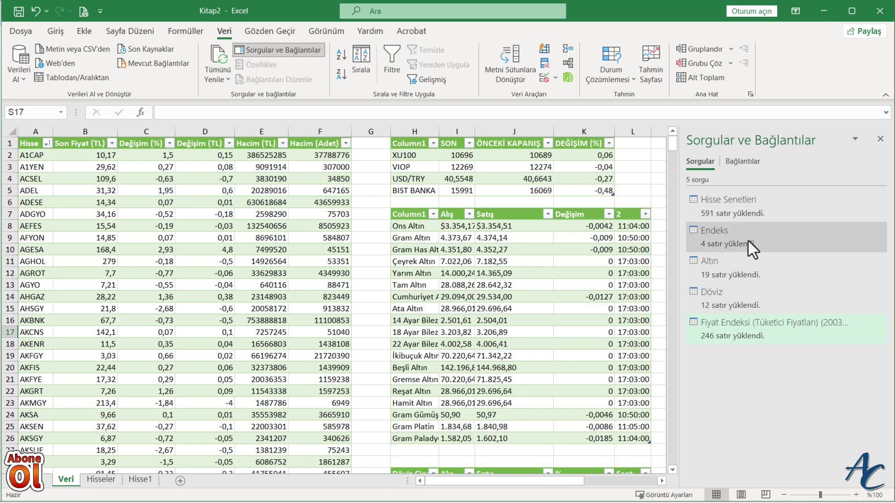
pyautogui.moveTo(729, 205)
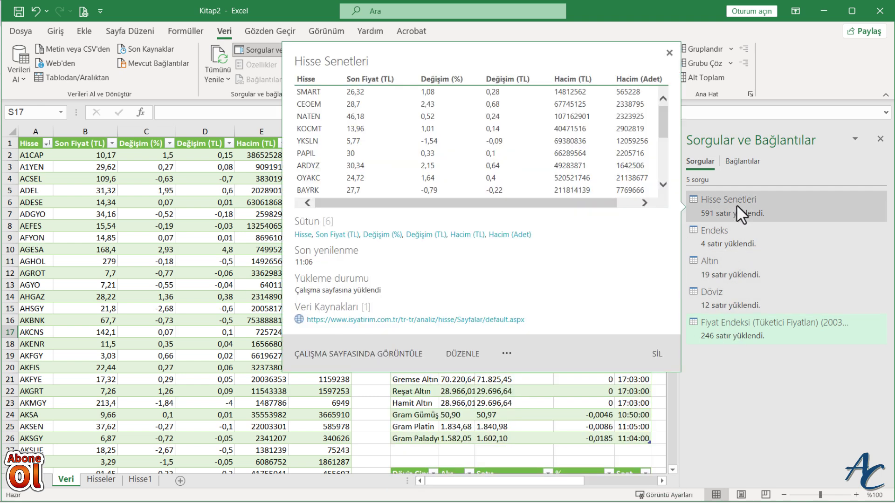
pyautogui.rightClick(730, 262)
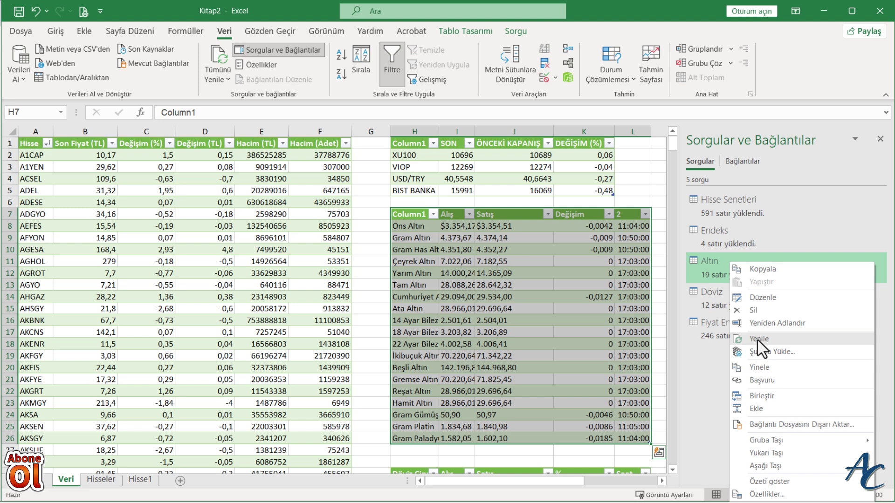
pyautogui.click(758, 339)
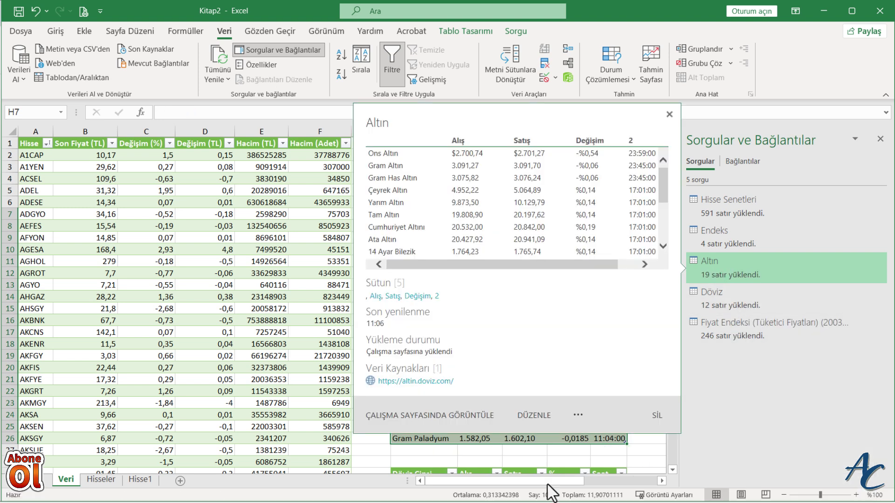
pyautogui.click(379, 462)
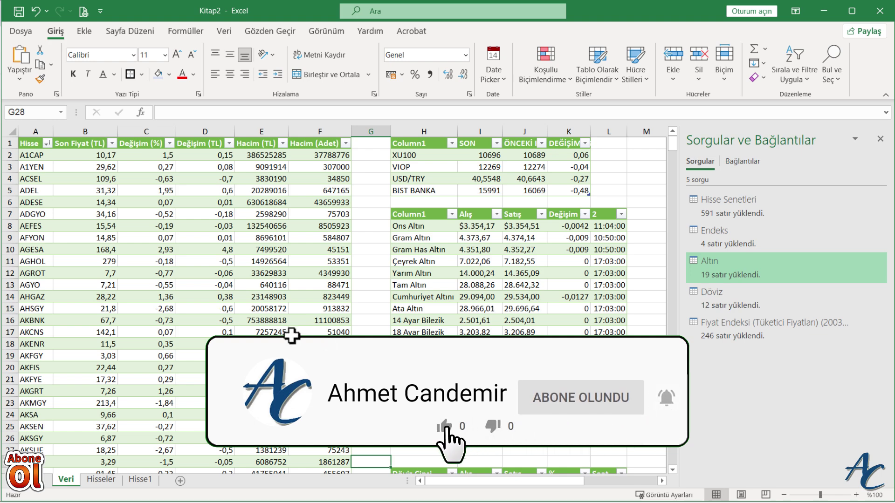
# Go to the Hisseler sheet with the stock portfolio table
pyautogui.scroll(-1, 292, 377)
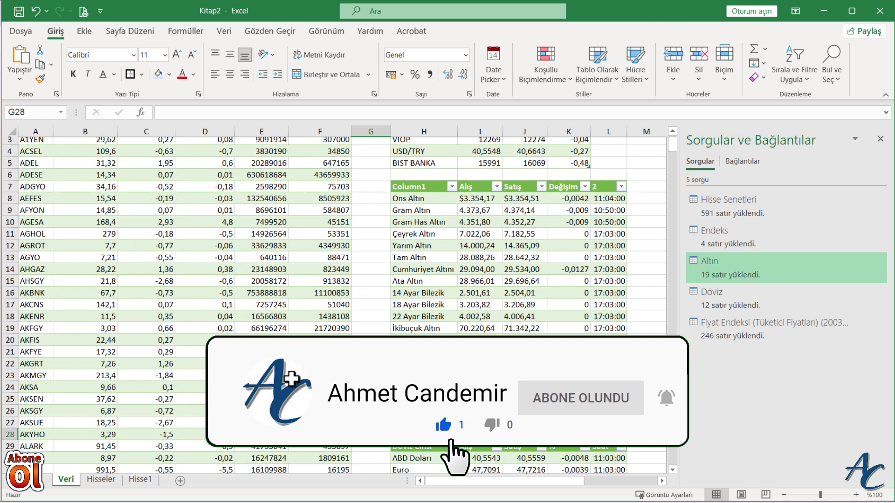
pyautogui.scroll(-1, 290, 384)
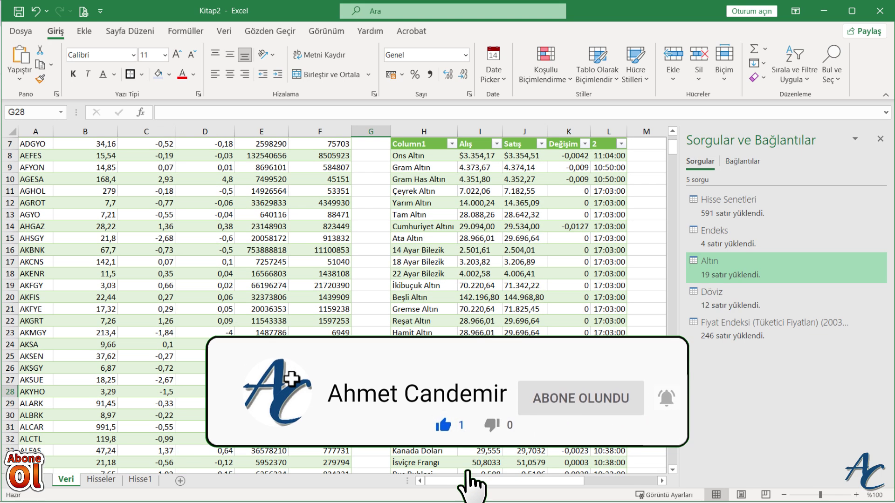
pyautogui.scroll(2, 290, 384)
pyautogui.click(101, 479)
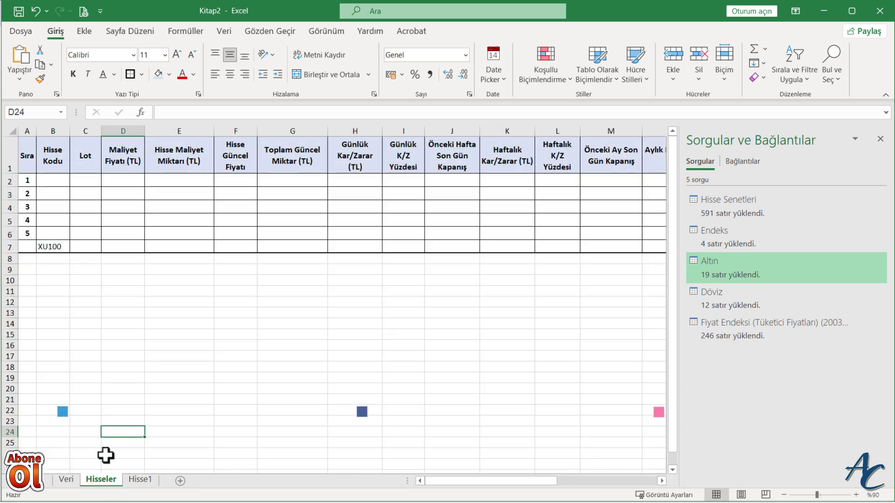